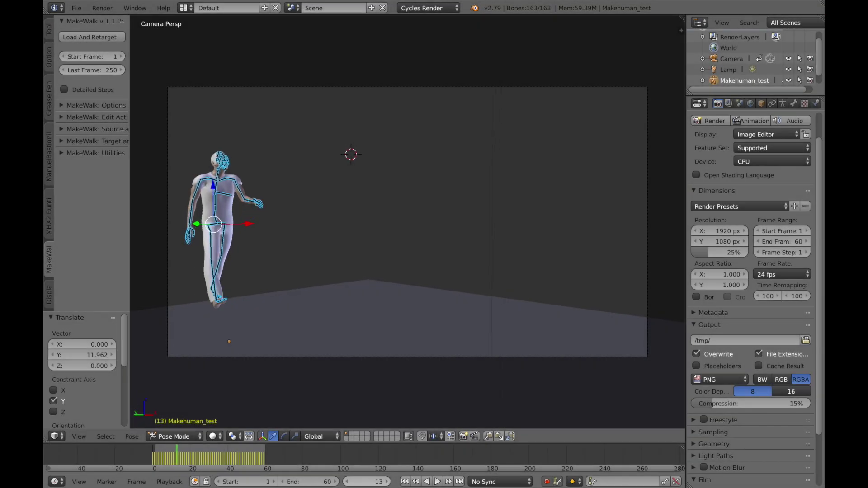
Advance the animation to frame 24 and set the render range's start frame to 24
{"action": "left_click", "coordinate": [387, 482]}
{"action": "left_click", "coordinate": [387, 482]}
{"action": "left_click", "coordinate": [387, 482]}
{"action": "left_click", "coordinate": [387, 482]}
{"action": "left_click", "coordinate": [387, 482]}
{"action": "left_click", "coordinate": [387, 482]}
{"action": "left_click", "coordinate": [388, 482]}
{"action": "left_click", "coordinate": [387, 482]}
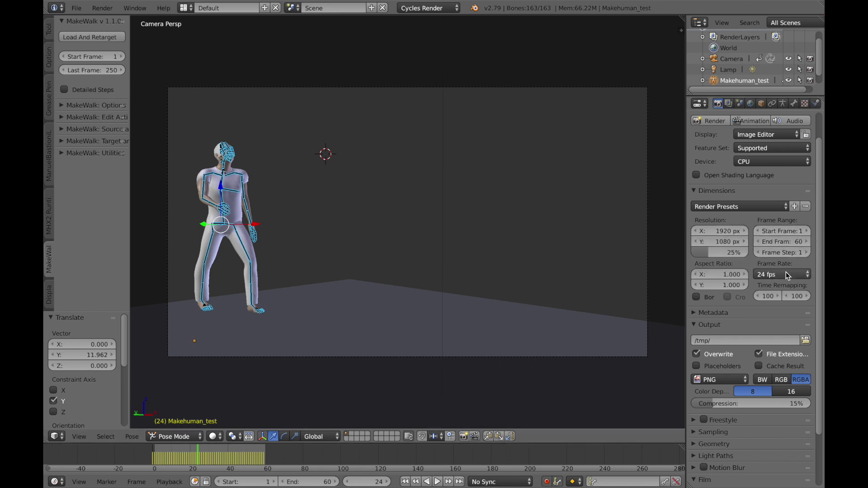
{"action": "left_click", "coordinate": [793, 231]}
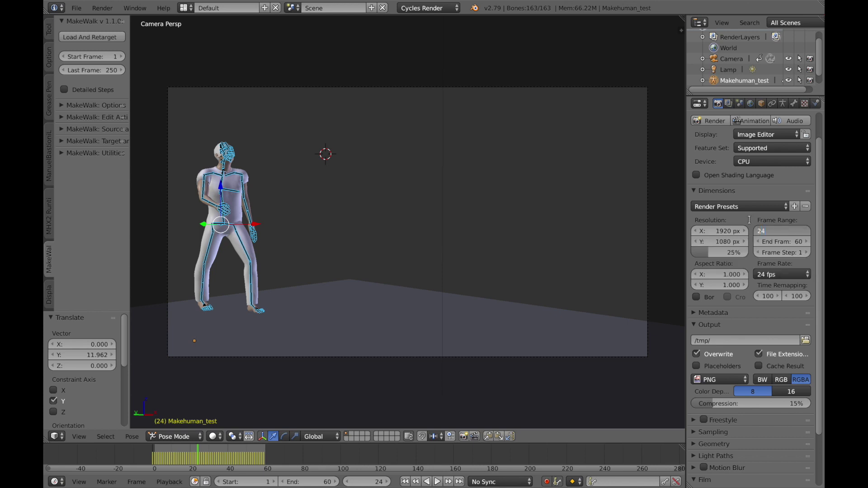
{"action": "key", "text": "Return"}
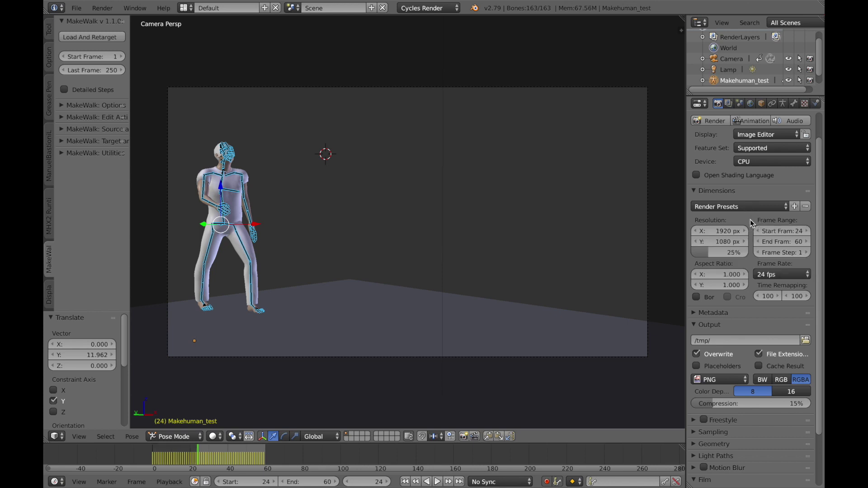
Render frame 24 to check the character's contact with the floor, and return to the 3D view
{"action": "left_click", "coordinate": [711, 120]}
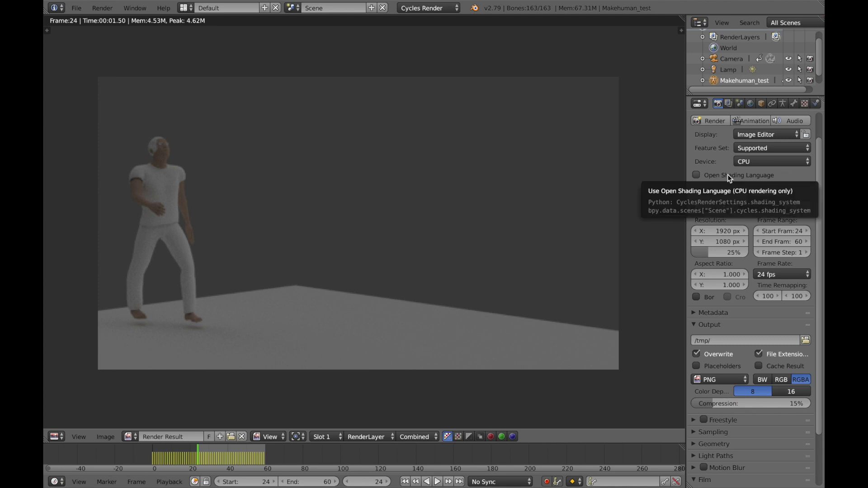
{"action": "left_click", "coordinate": [57, 437]}
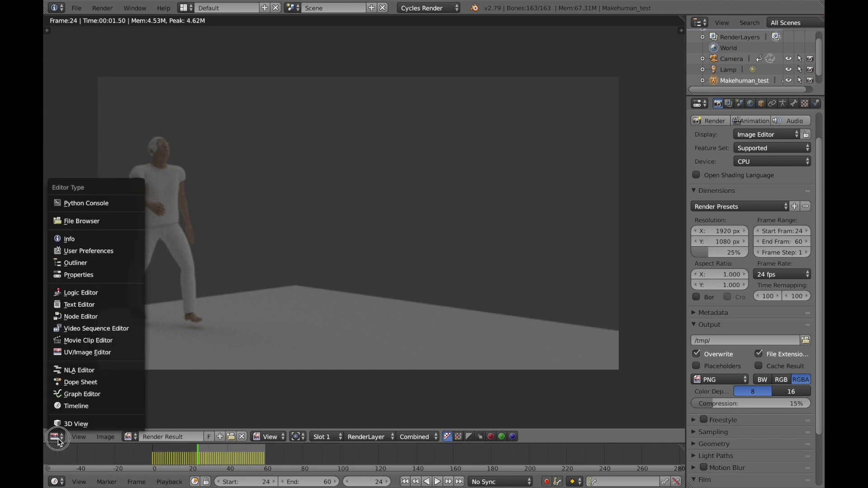
{"action": "left_click", "coordinate": [61, 424]}
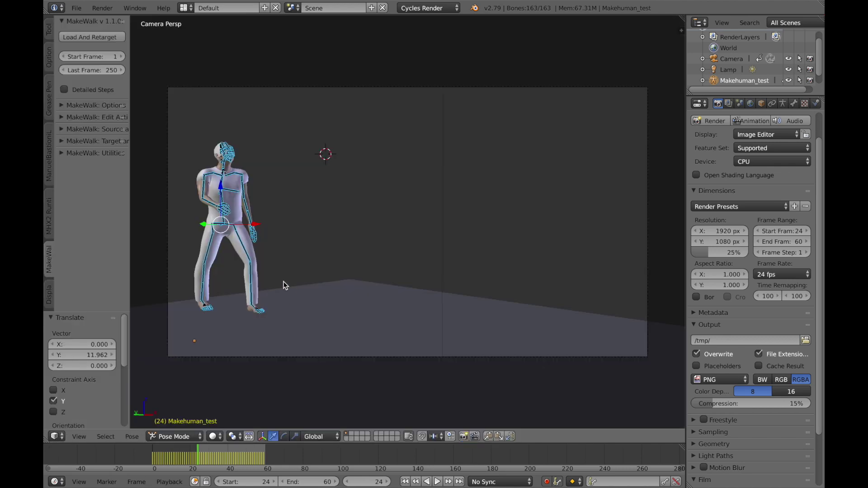
In the right orthographic view, lower the character's armature by about 0.68 units to floor level, and return to the camera view
{"action": "key", "text": "KP_3"}
{"action": "key", "text": "KP_5"}
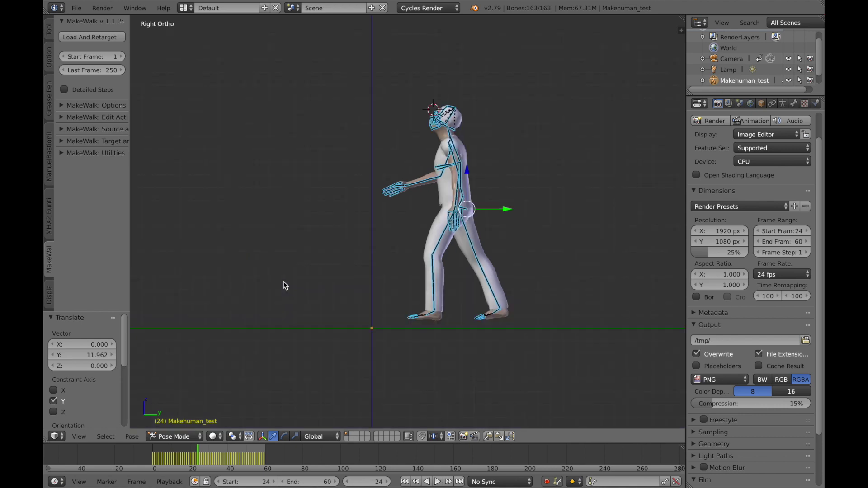
{"action": "key", "text": "g"}
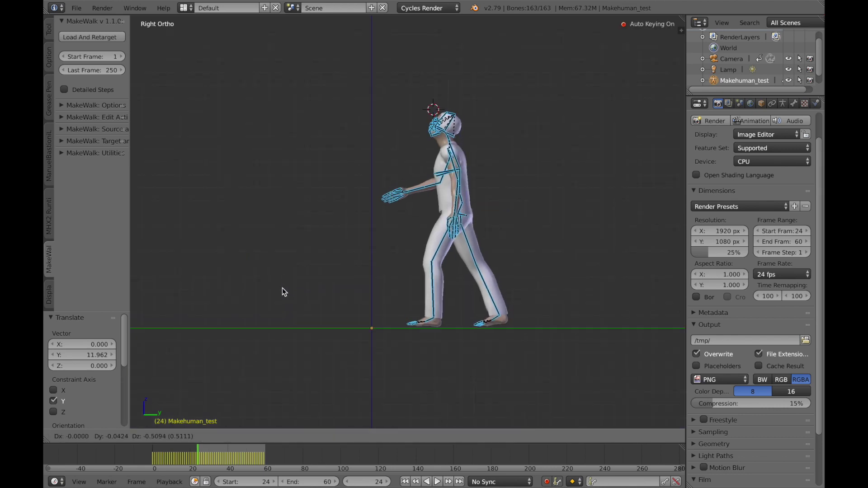
{"action": "left_click", "coordinate": [283, 293]}
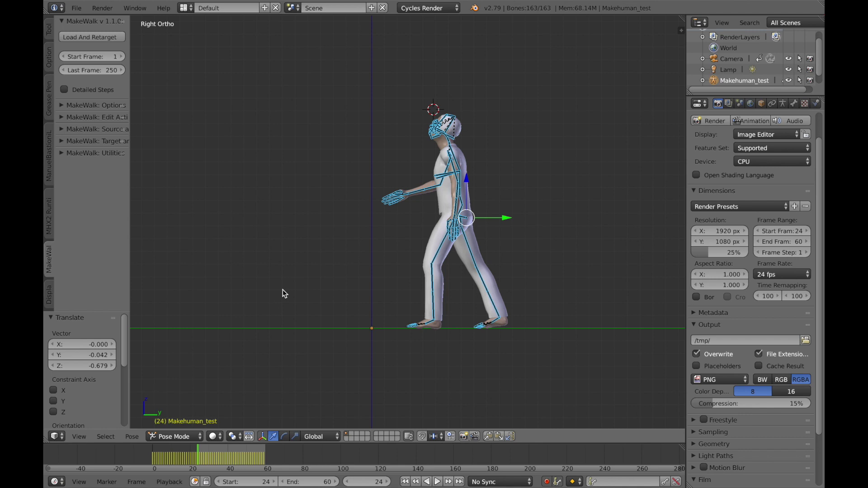
{"action": "key", "text": "KP_5"}
{"action": "key", "text": "KP_0"}
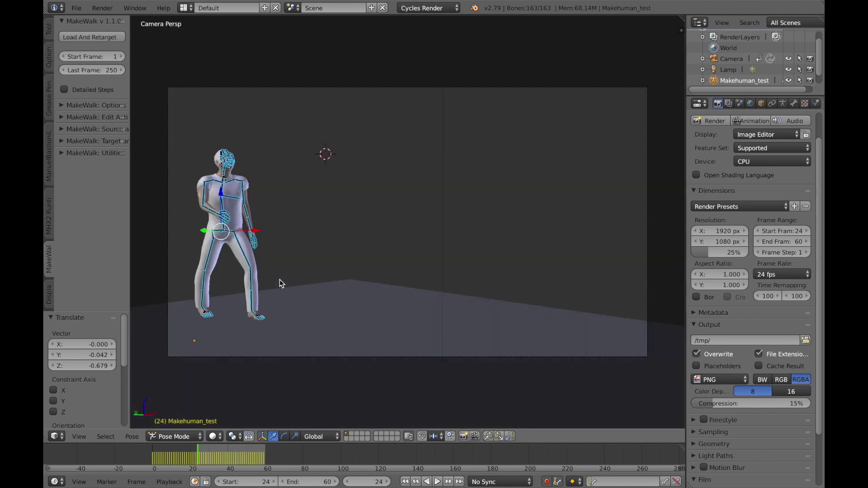
Test-render frame 24, raise the resolution scale to 100%, and render the frame again at full size
{"action": "left_click", "coordinate": [705, 119]}
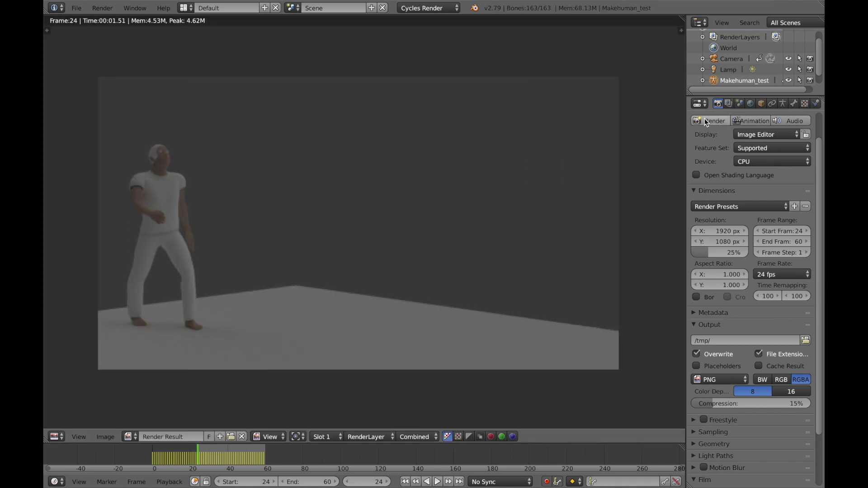
{"action": "left_click_drag", "start_coordinate": [706, 253], "coordinate": [749, 253]}
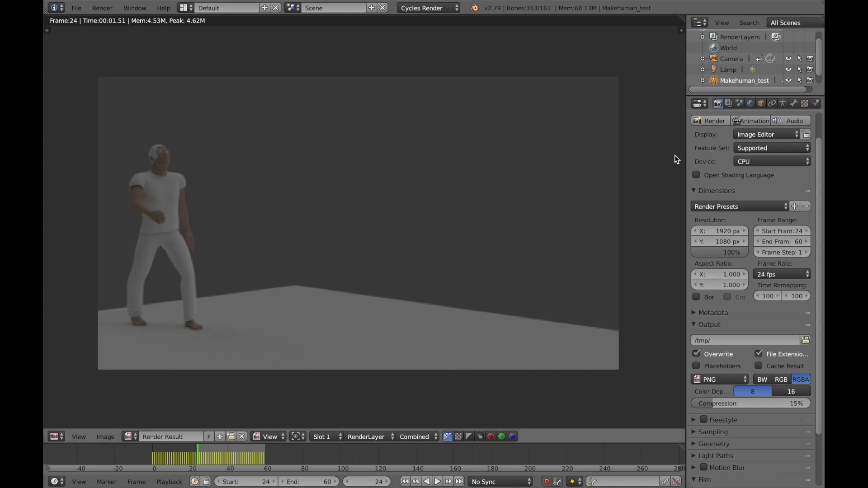
{"action": "left_click", "coordinate": [712, 121]}
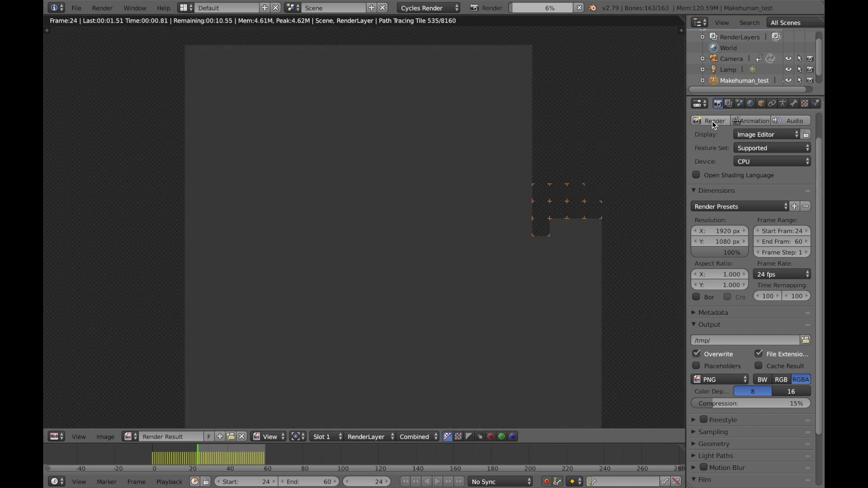
{"action": "scroll", "coordinate": [519, 248], "scroll_direction": "down", "scroll_amount": 5}
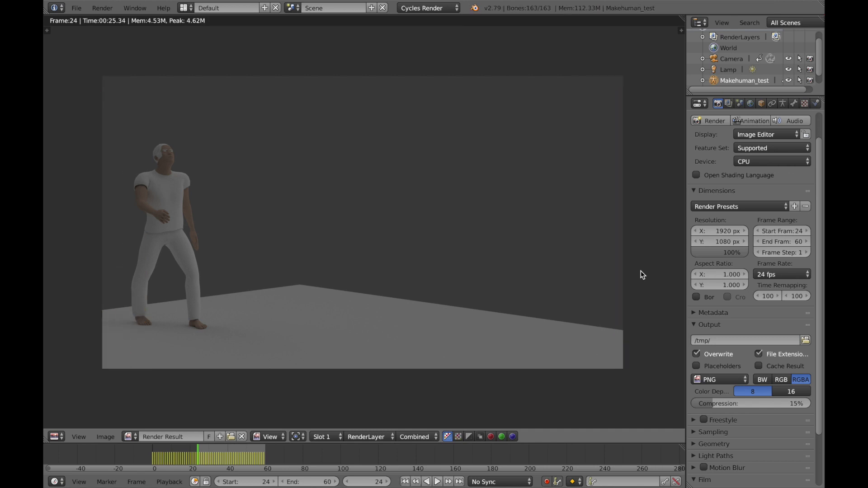
{"action": "key", "text": "Escape"}
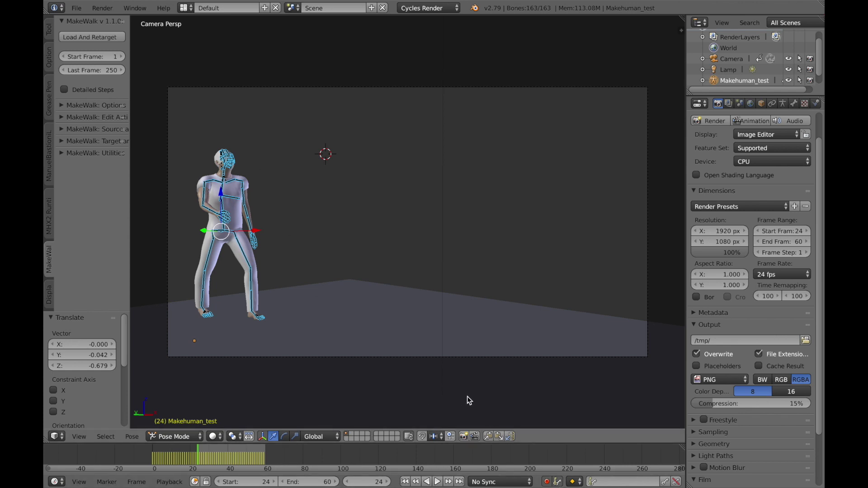
Select the floor plane and give it a new material
{"action": "key", "text": "KP_3"}
{"action": "right_click", "coordinate": [309, 379]}
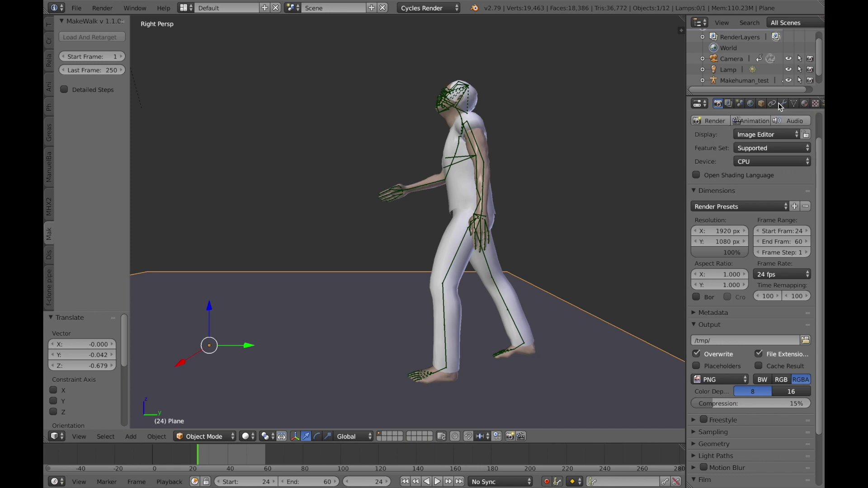
{"action": "left_click", "coordinate": [805, 106]}
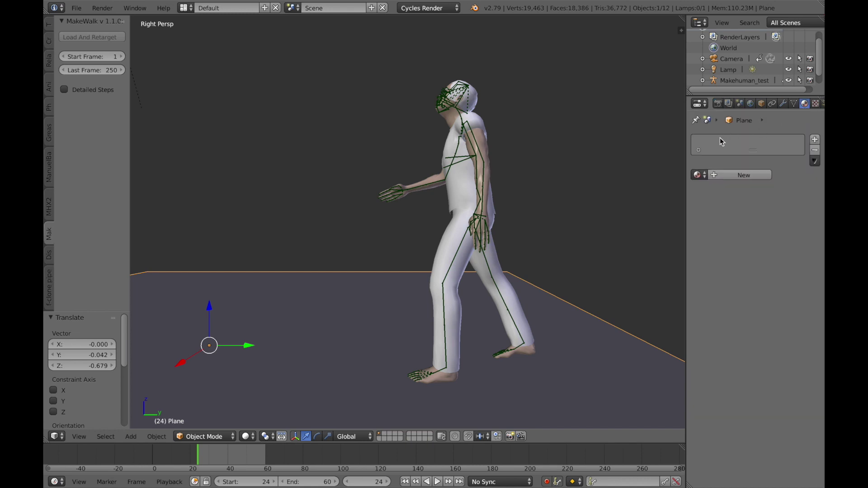
{"action": "left_click_drag", "start_coordinate": [686, 165], "coordinate": [645, 163]}
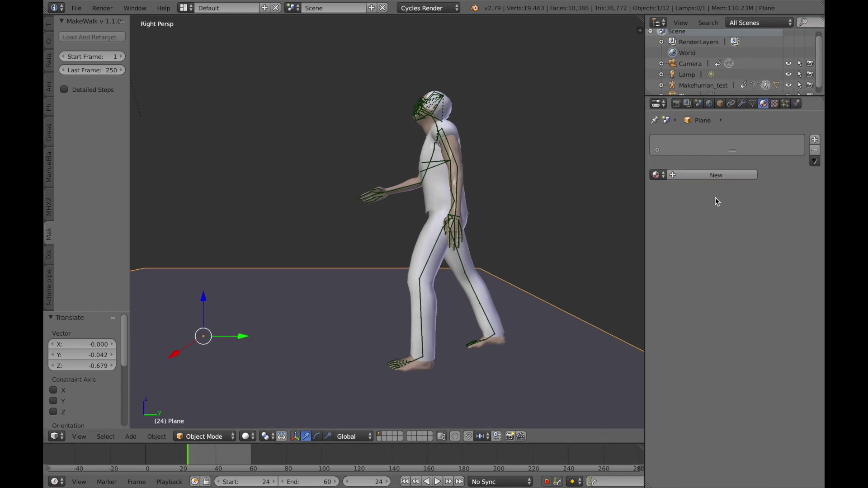
{"action": "left_click", "coordinate": [708, 176]}
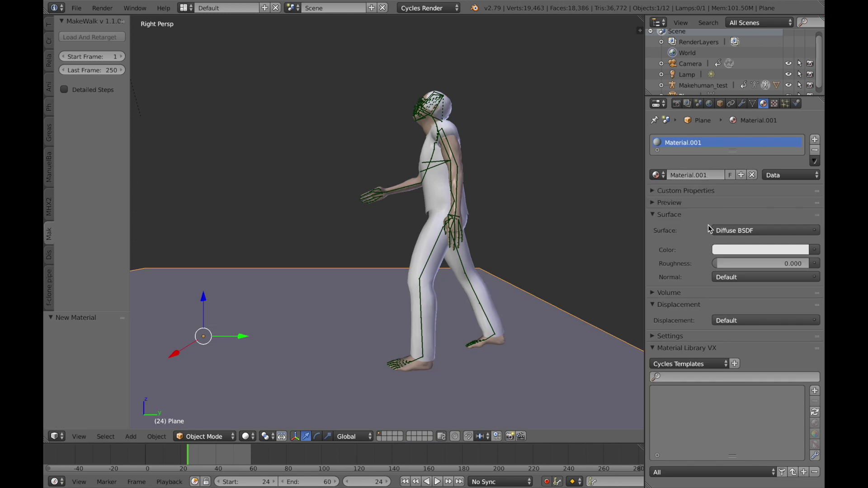
{"action": "left_click", "coordinate": [653, 190]}
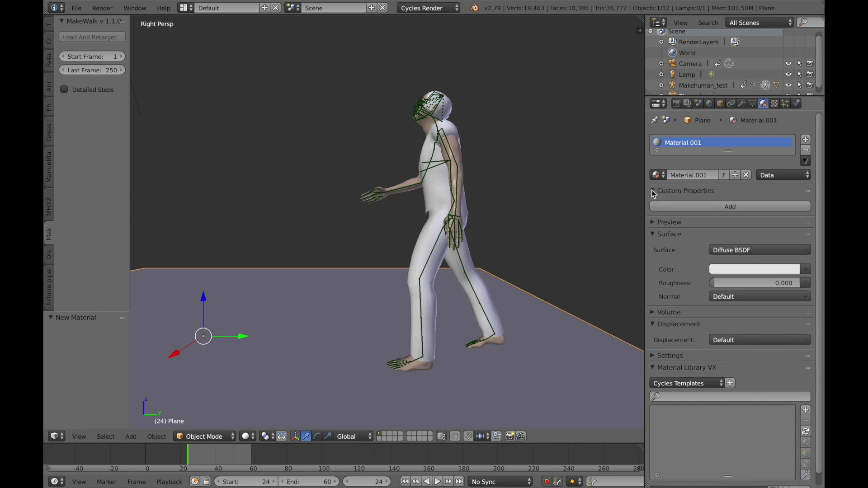
{"action": "left_click", "coordinate": [695, 175]}
{"action": "key", "text": "Return"}
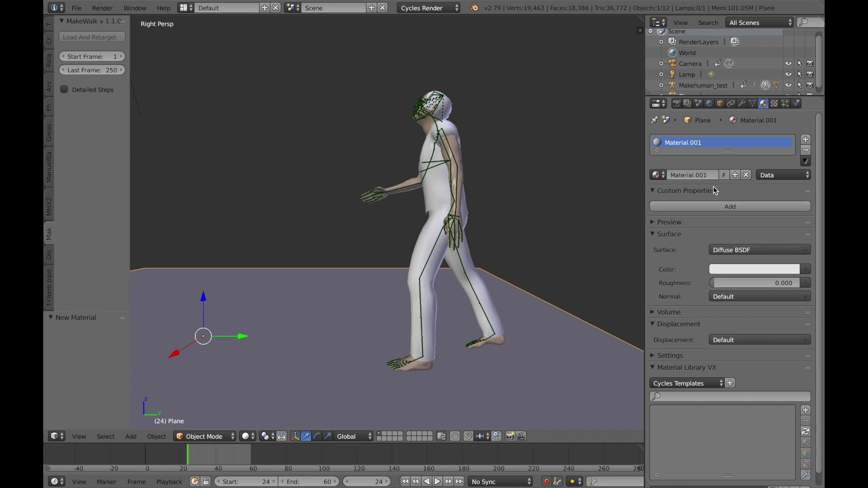
{"action": "left_click", "coordinate": [729, 207]}
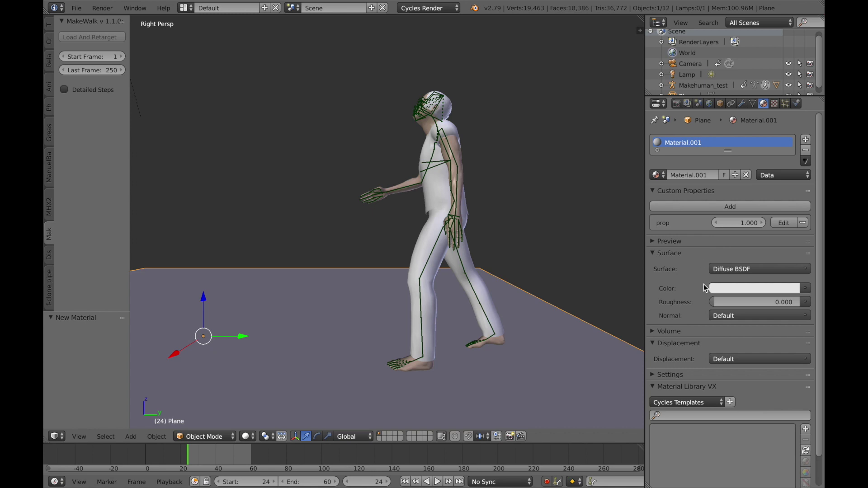
{"action": "key", "text": "ctrl+z"}
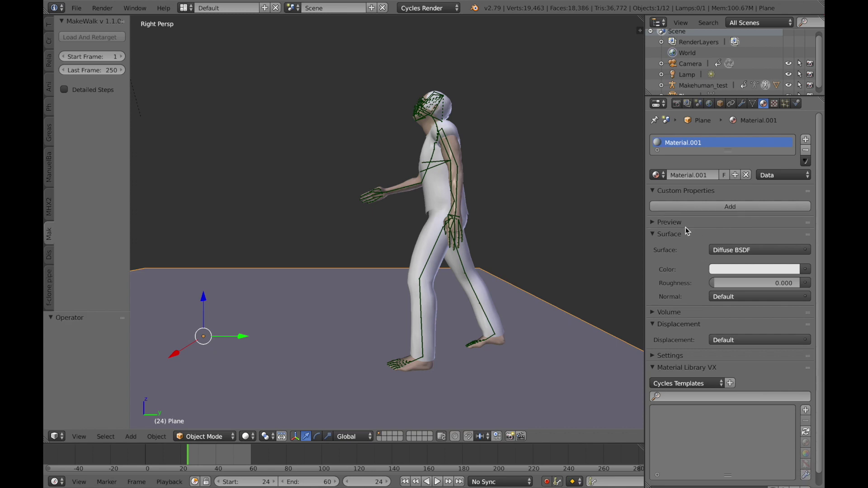
Set the floor material's surface shader to Glossy BSDF
{"action": "left_click", "coordinate": [730, 251]}
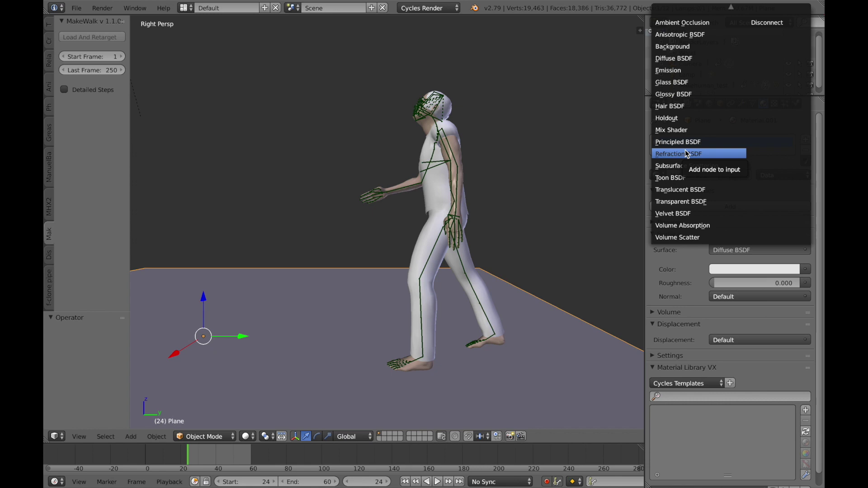
{"action": "left_click", "coordinate": [673, 95]}
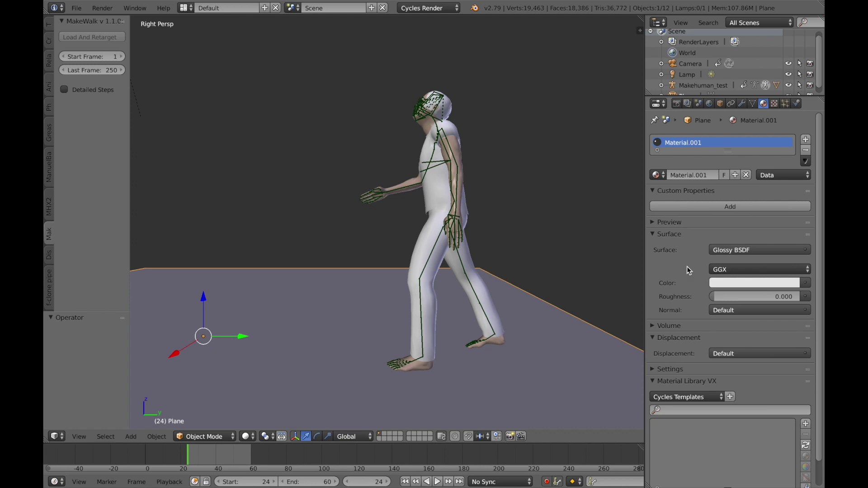
Enable fluid physics on the floor plane and set its type to Fluid
{"action": "left_click", "coordinate": [797, 106]}
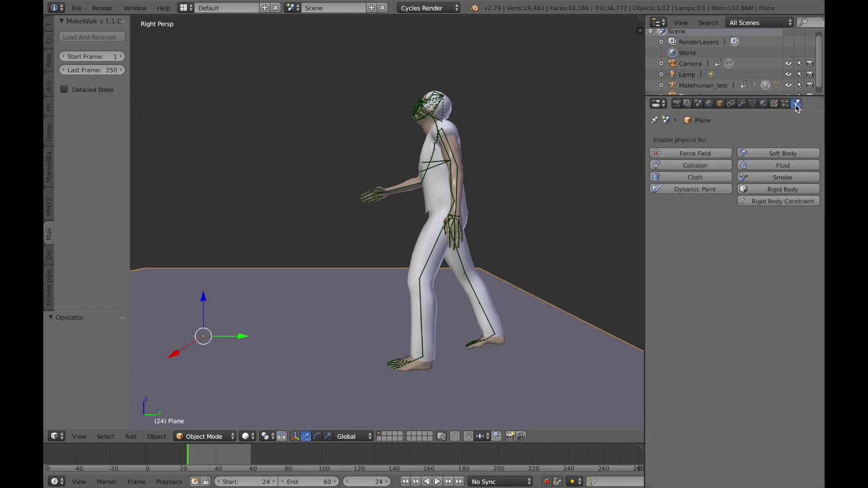
{"action": "left_click", "coordinate": [750, 166]}
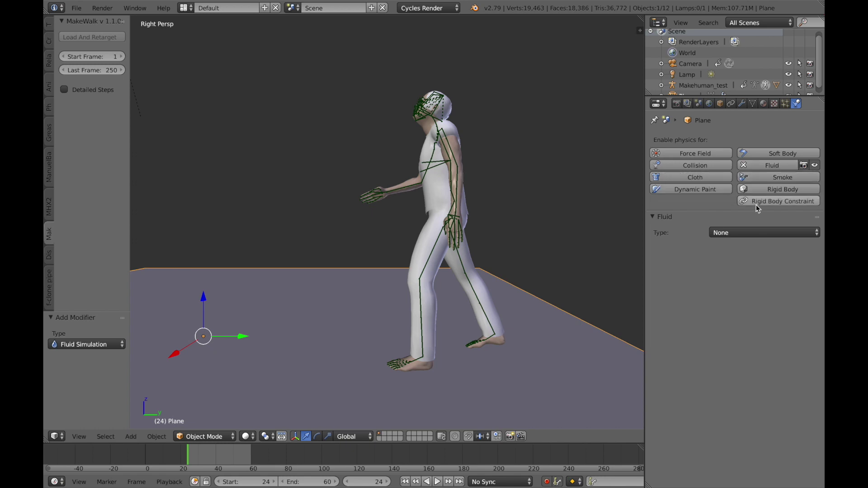
{"action": "left_click", "coordinate": [733, 233]}
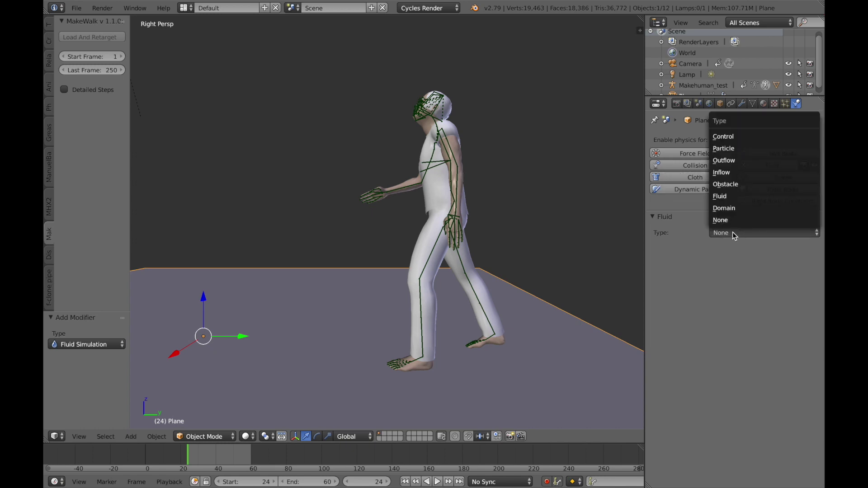
{"action": "left_click", "coordinate": [727, 198]}
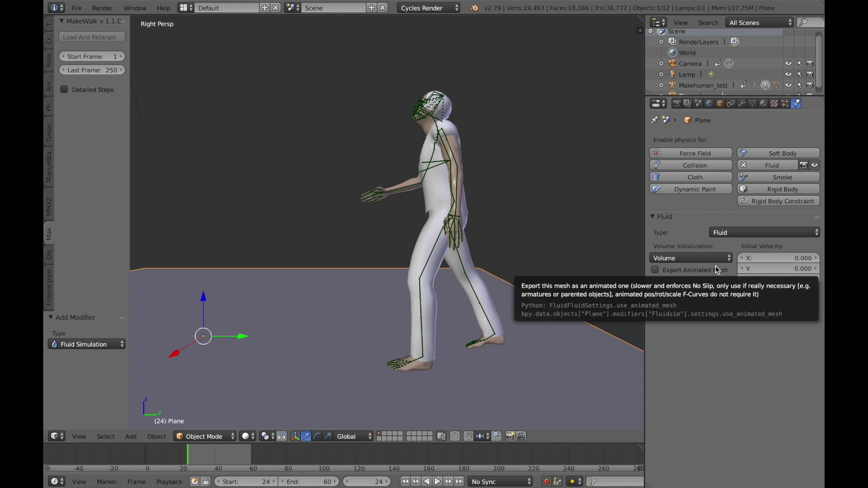
{"action": "left_click", "coordinate": [732, 235]}
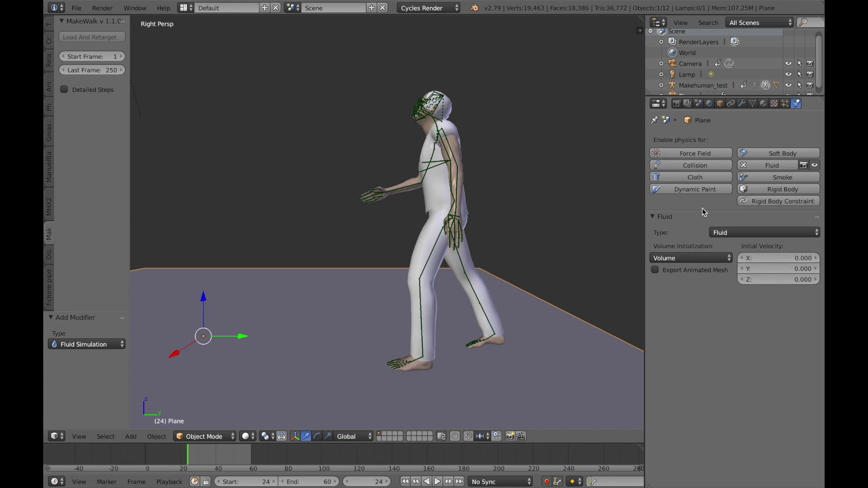
Render frame 24 to check the floor's glossy material, and return to the 3D view
{"action": "left_click", "coordinate": [680, 107]}
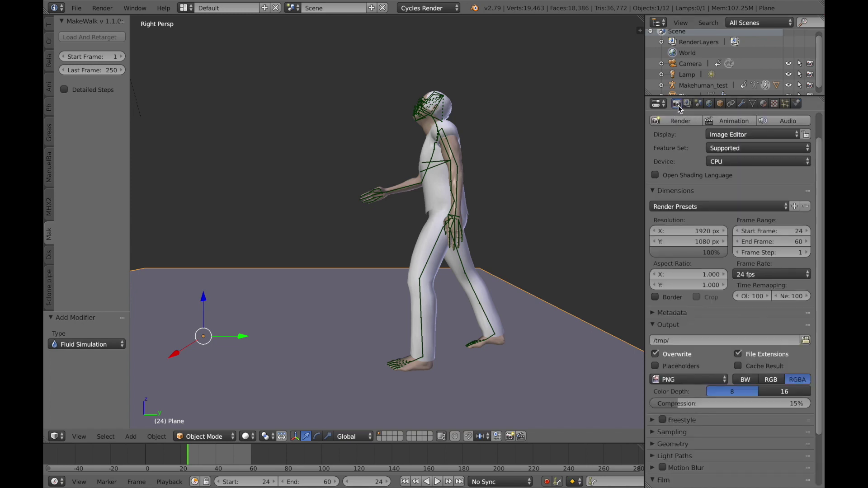
{"action": "left_click", "coordinate": [677, 120]}
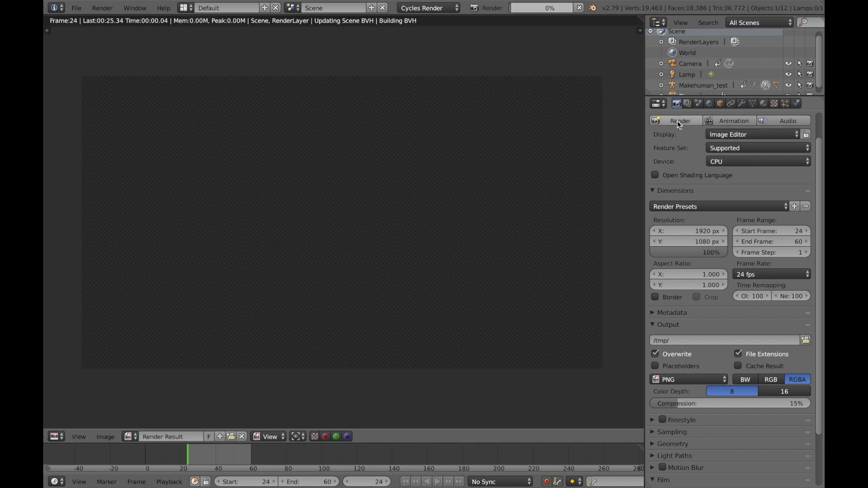
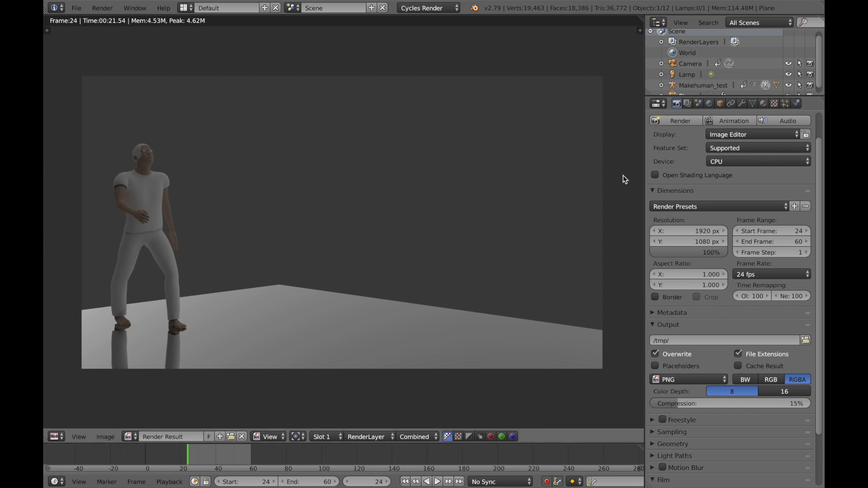
{"action": "left_click", "coordinate": [56, 437]}
{"action": "left_click", "coordinate": [63, 424]}
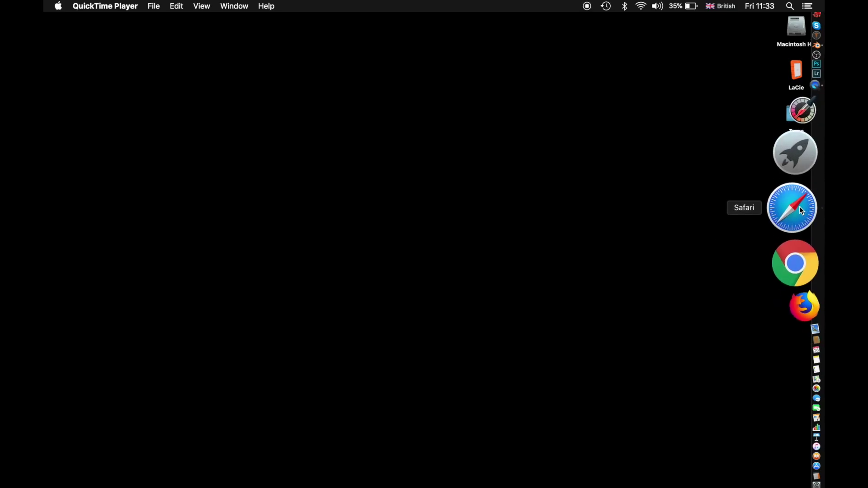
Switch to Safari and search Google Images for "mountain valley"
{"action": "left_click", "coordinate": [801, 210]}
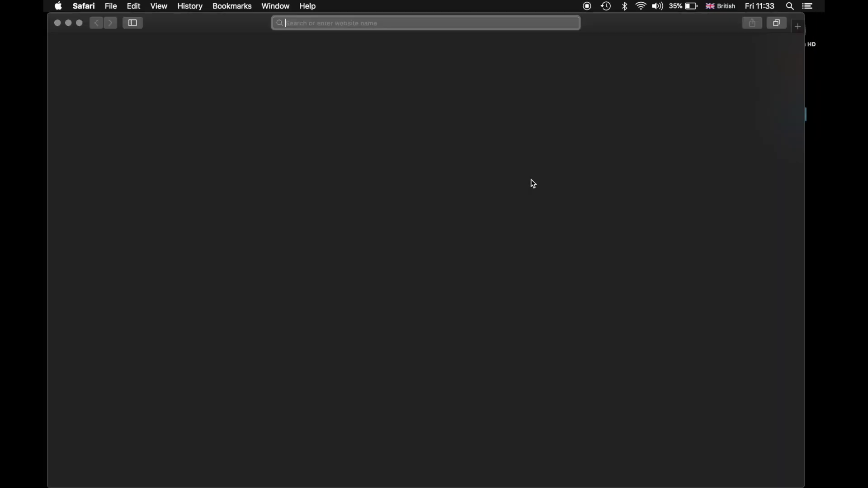
{"action": "type", "text": "mountain valley"}
{"action": "key", "text": "Return"}
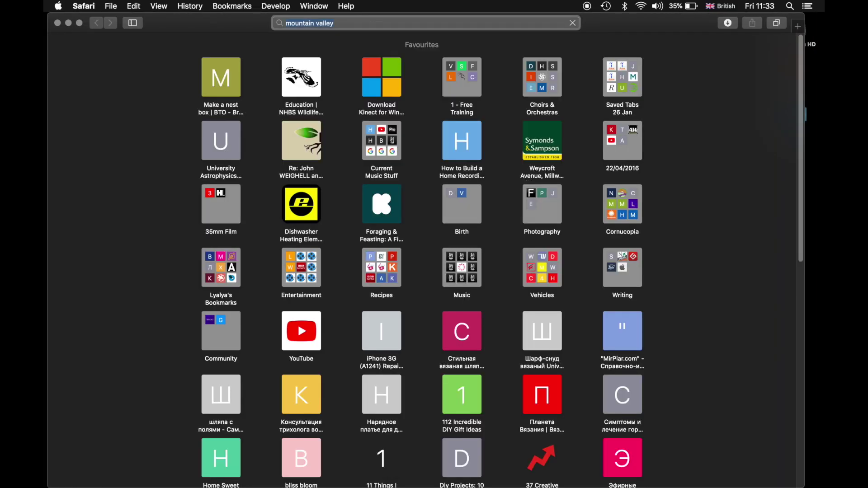
{"action": "left_click", "coordinate": [176, 93]}
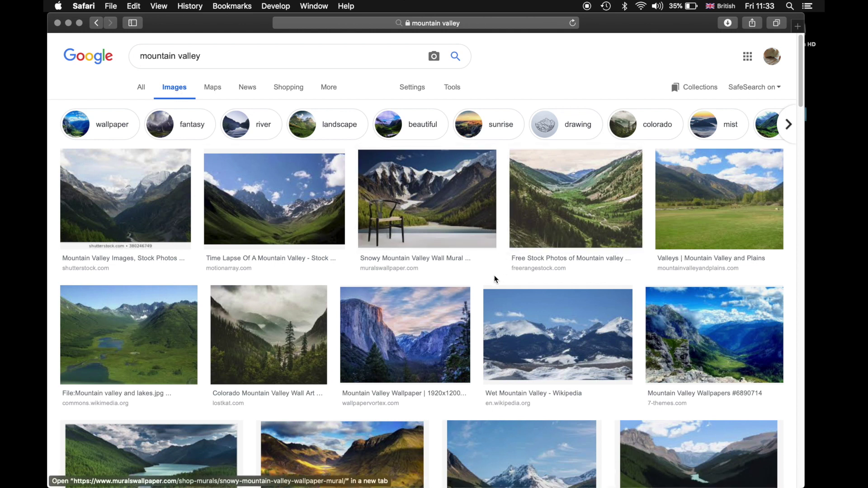
Look through the mountain valley image results for a suitable landscape background
{"action": "scroll", "coordinate": [494, 279], "scroll_direction": "down", "scroll_amount": 5}
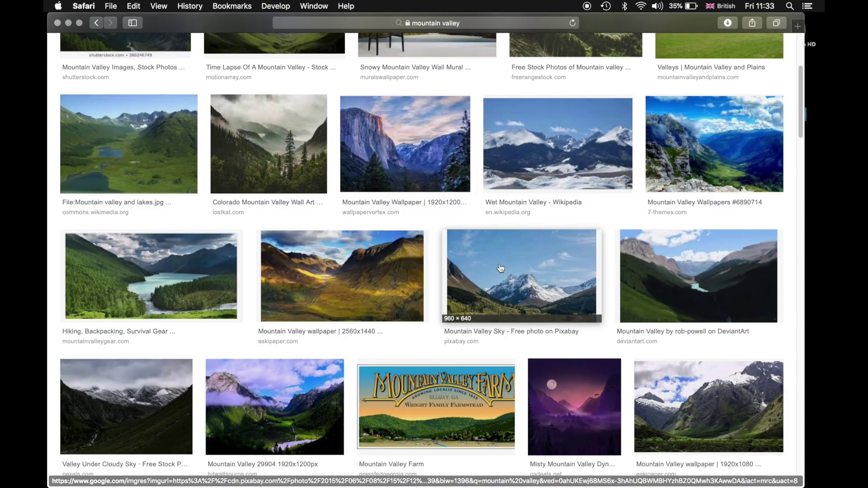
{"action": "scroll", "coordinate": [501, 268], "scroll_direction": "down", "scroll_amount": 5}
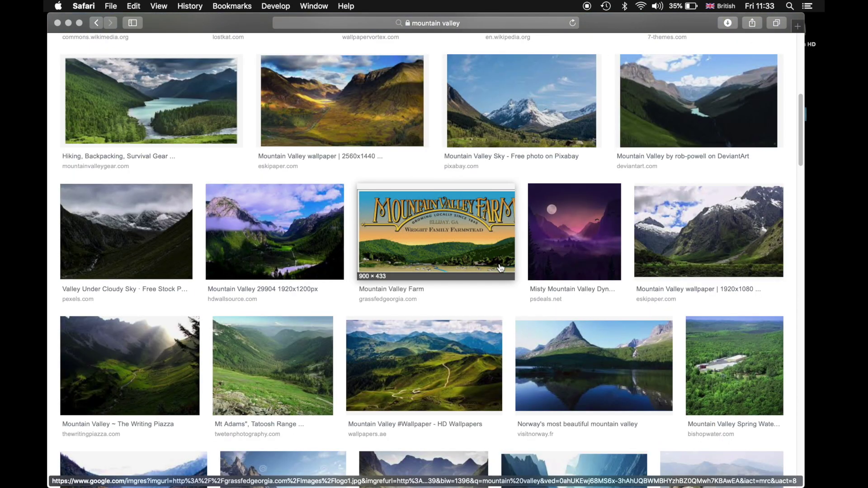
{"action": "scroll", "coordinate": [501, 268], "scroll_direction": "down", "scroll_amount": 5}
{"action": "scroll", "coordinate": [501, 268], "scroll_direction": "down", "scroll_amount": 4}
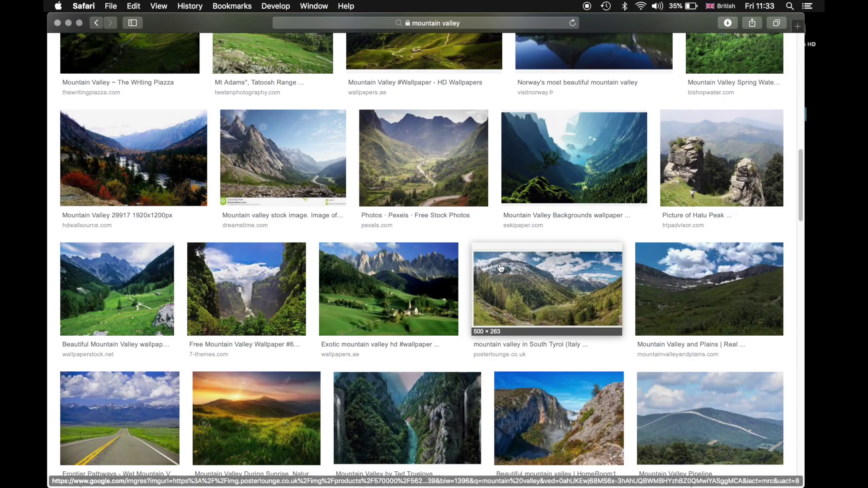
{"action": "scroll", "coordinate": [500, 268], "scroll_direction": "down", "scroll_amount": 2}
{"action": "scroll", "coordinate": [501, 268], "scroll_direction": "down", "scroll_amount": 5}
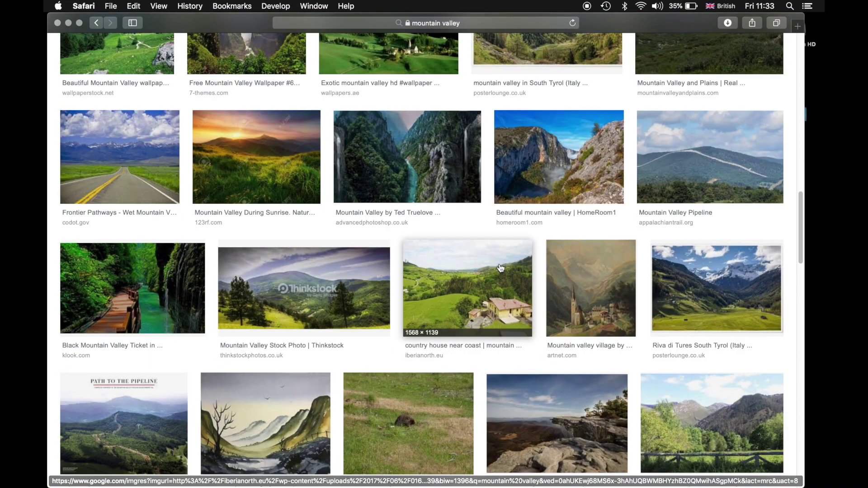
{"action": "scroll", "coordinate": [500, 268], "scroll_direction": "down", "scroll_amount": 4}
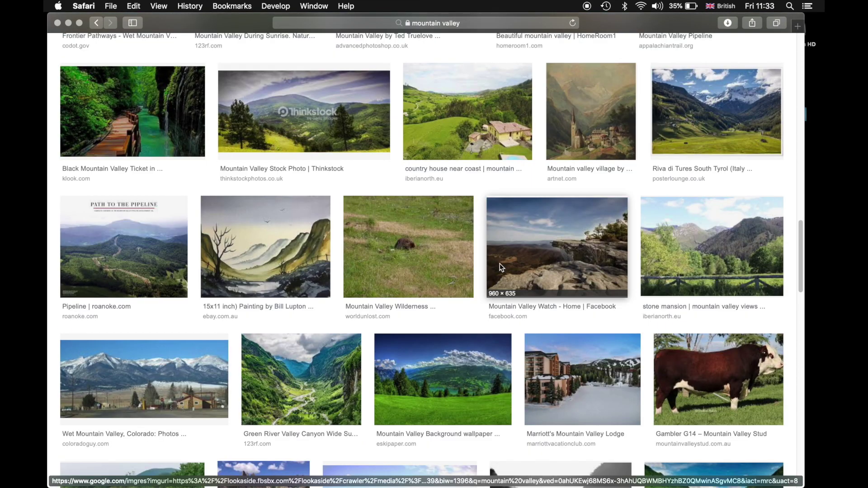
Refine the image search to "mountain valley river" and filter its usage rights to Labeled for reuse with modification
{"action": "scroll", "coordinate": [500, 266], "scroll_direction": "up", "scroll_amount": 10}
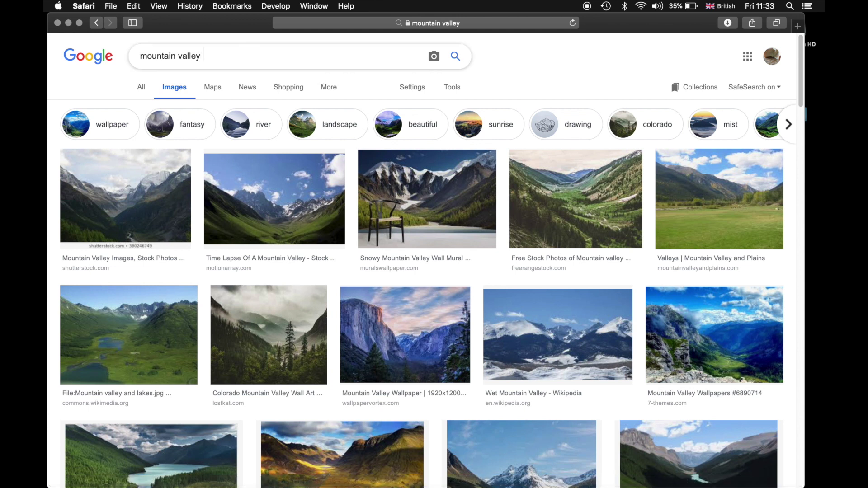
{"action": "type", "text": "river"}
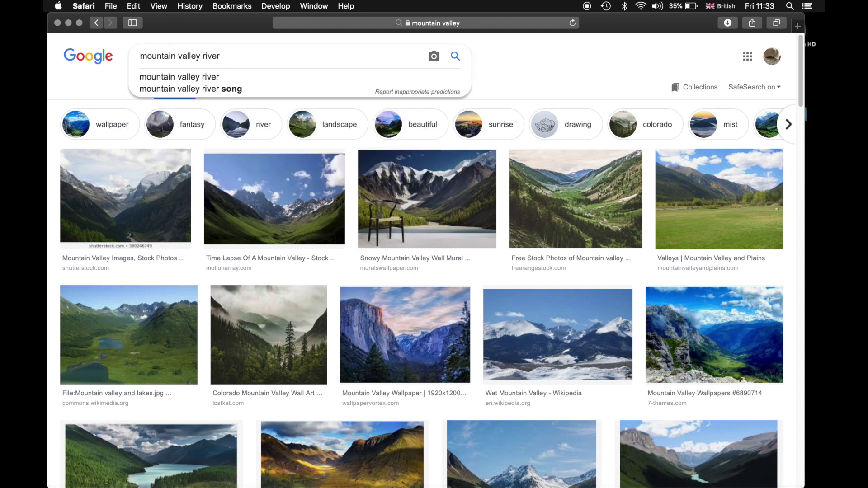
{"action": "key", "text": "Return"}
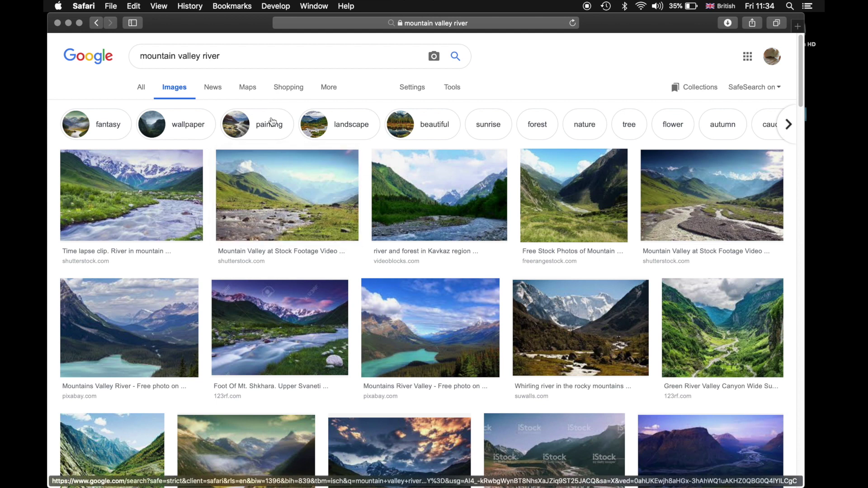
{"action": "left_click", "coordinate": [450, 90]}
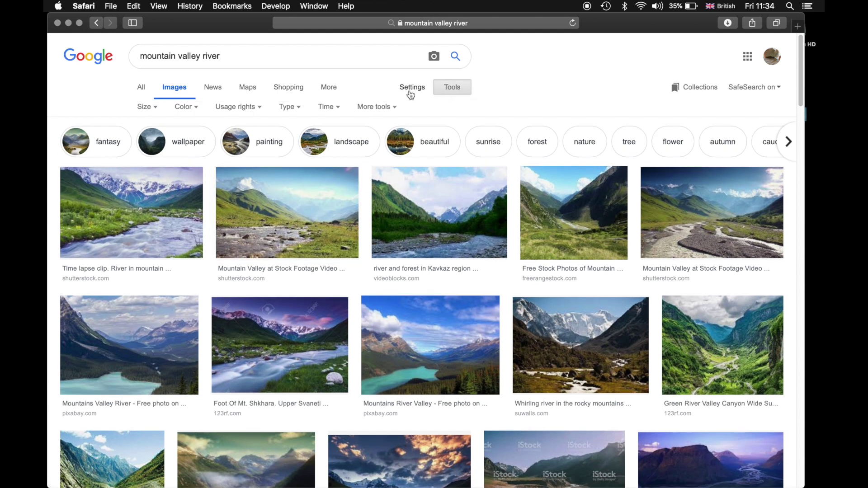
{"action": "left_click", "coordinate": [248, 108]}
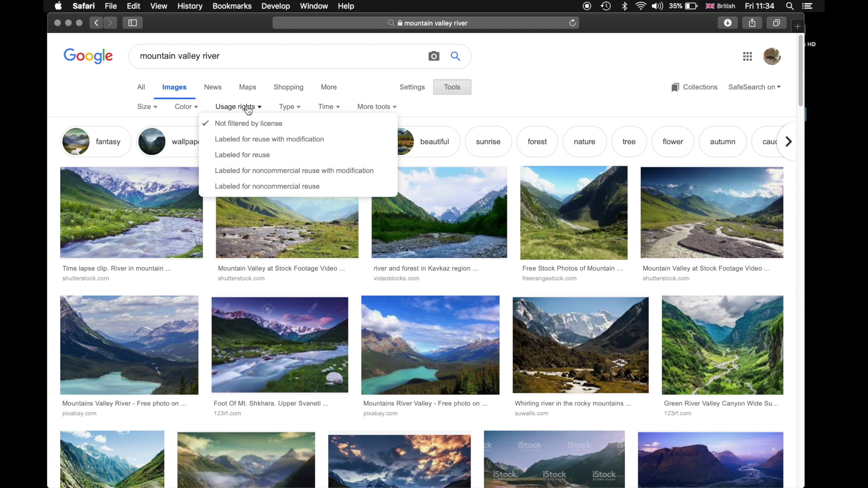
{"action": "left_click", "coordinate": [248, 140]}
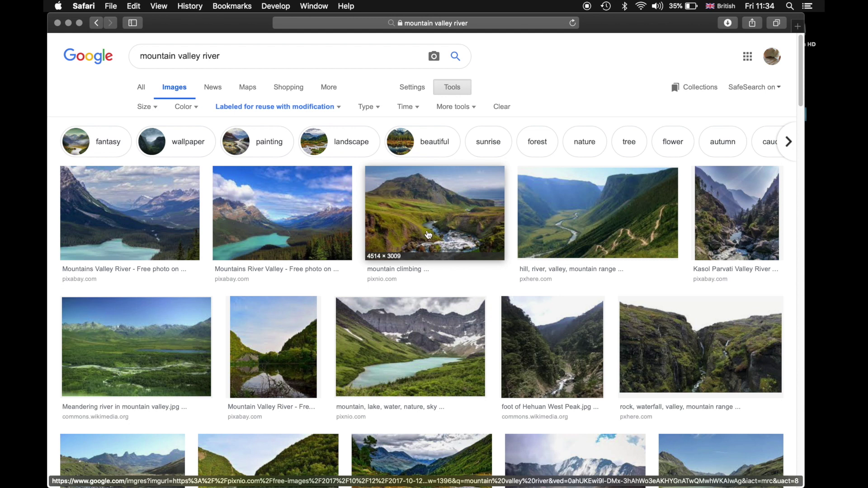
Examine the reusable mountain valley river images for a landscape that suits the scene
{"action": "scroll", "coordinate": [428, 234], "scroll_direction": "down", "scroll_amount": 5}
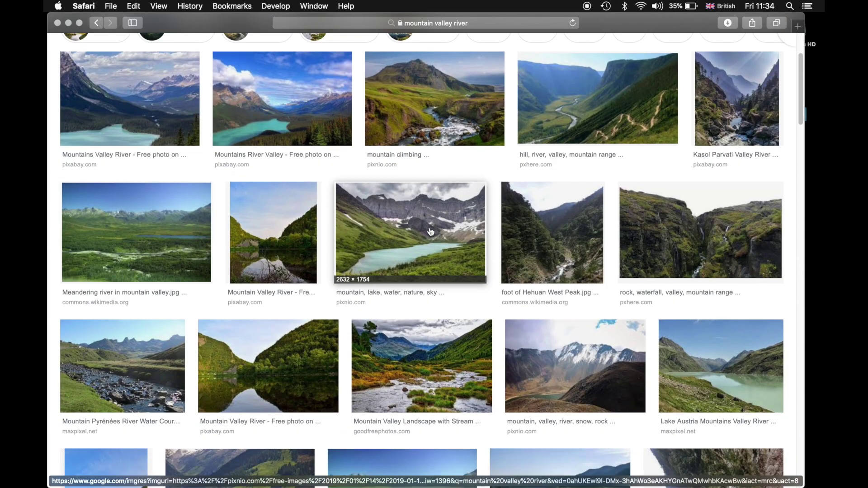
{"action": "scroll", "coordinate": [430, 232], "scroll_direction": "down", "scroll_amount": 4}
{"action": "scroll", "coordinate": [430, 232], "scroll_direction": "down", "scroll_amount": 3}
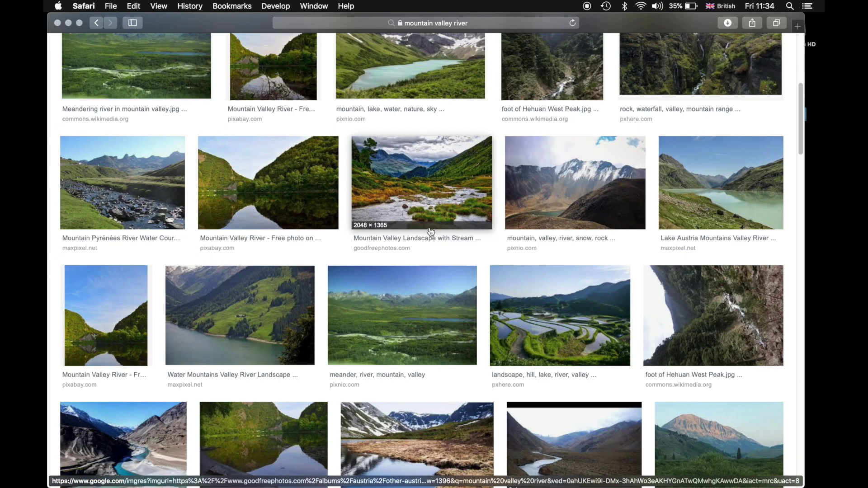
{"action": "scroll", "coordinate": [430, 232], "scroll_direction": "down", "scroll_amount": 10}
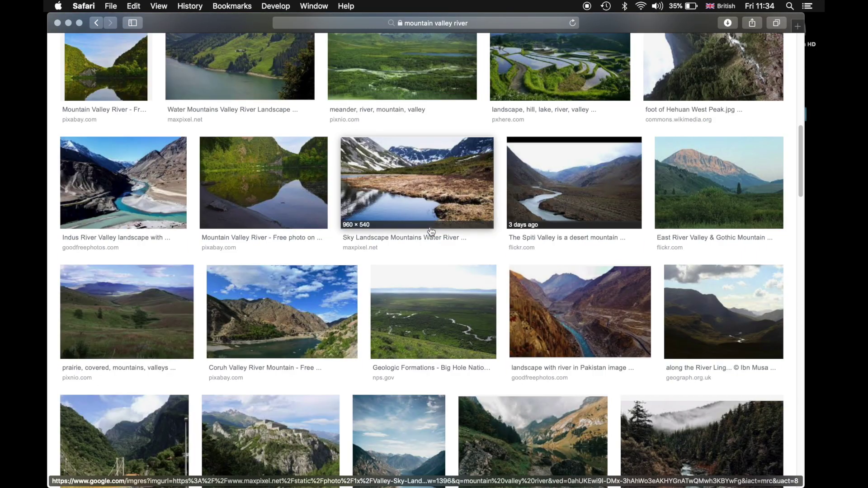
{"action": "scroll", "coordinate": [431, 232], "scroll_direction": "up", "scroll_amount": 1}
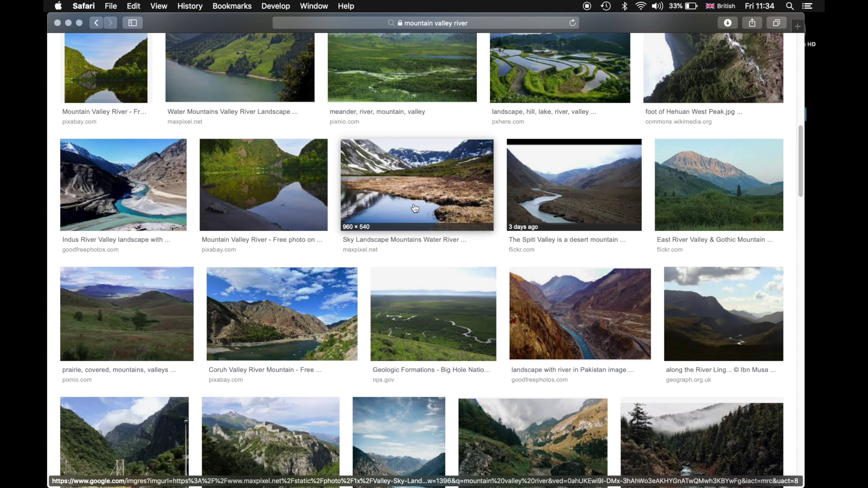
{"action": "scroll", "coordinate": [436, 237], "scroll_direction": "down", "scroll_amount": 8}
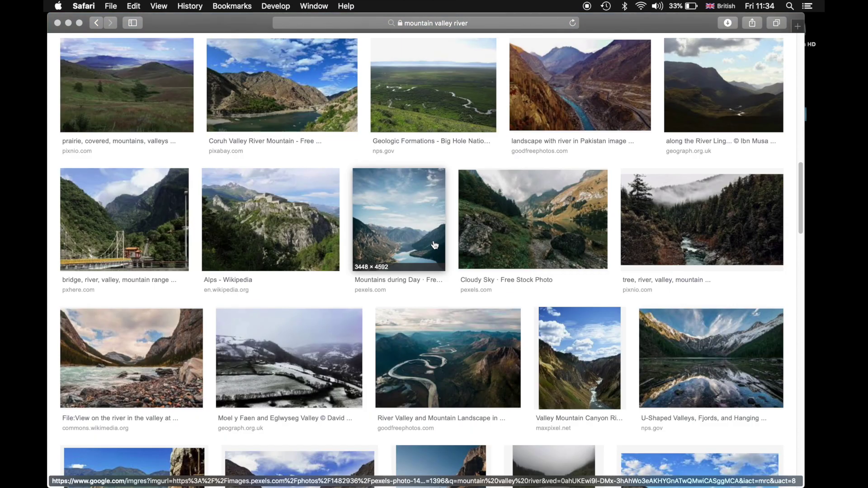
Restrict the mountain valley river image results to the Large size
{"action": "scroll", "coordinate": [435, 245], "scroll_direction": "up", "scroll_amount": 15}
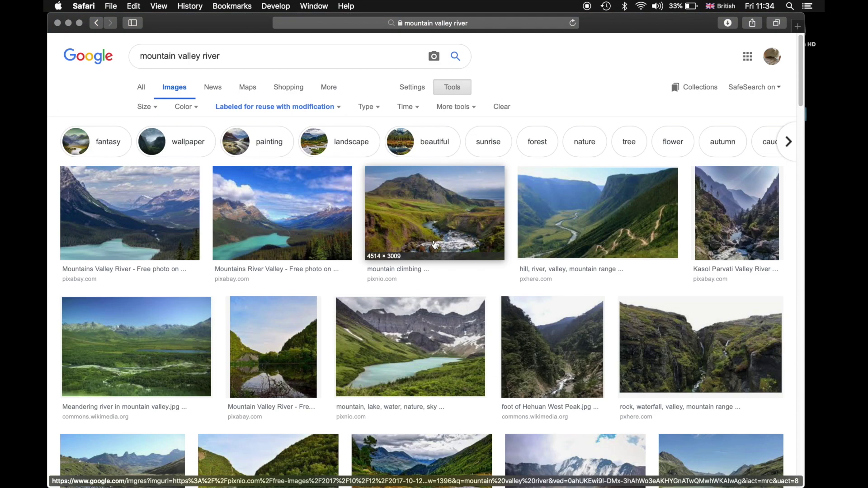
{"action": "left_click", "coordinate": [145, 107]}
{"action": "left_click", "coordinate": [143, 139]}
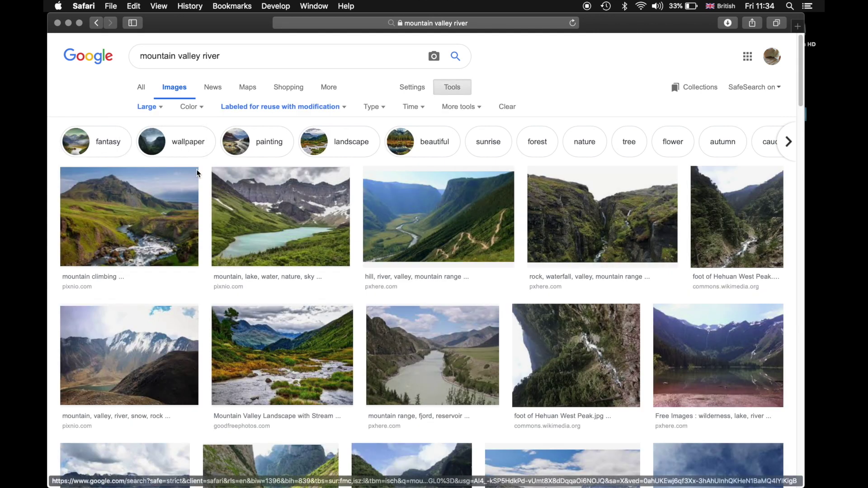
Find the "Valley of Hooker River 02.jpg" image among the large results and open its Wikimedia Commons page
{"action": "scroll", "coordinate": [461, 301], "scroll_direction": "down", "scroll_amount": 5}
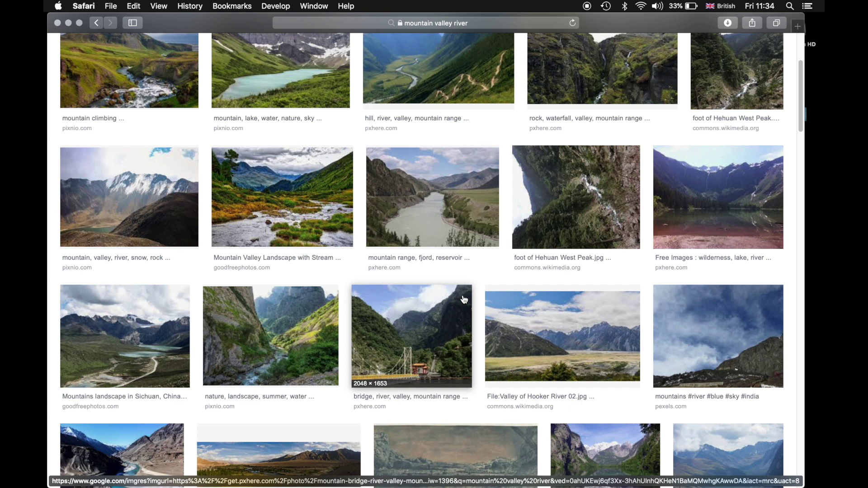
{"action": "scroll", "coordinate": [464, 300], "scroll_direction": "down", "scroll_amount": 5}
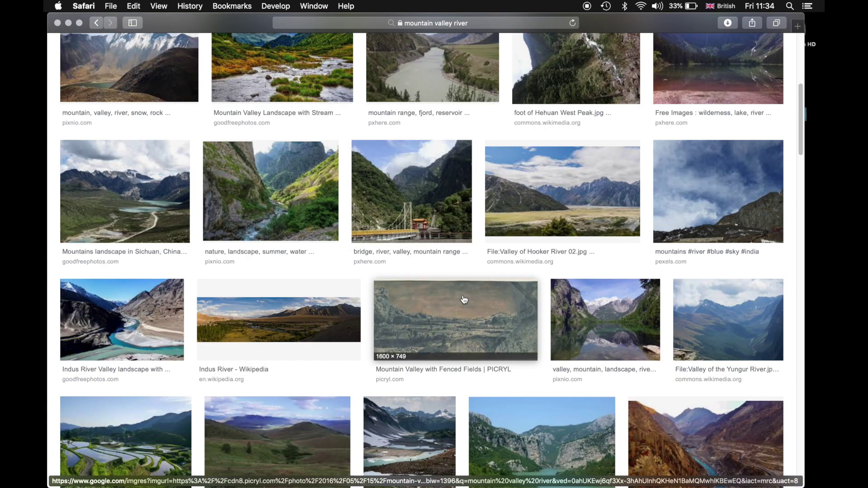
{"action": "left_click", "coordinate": [543, 215]}
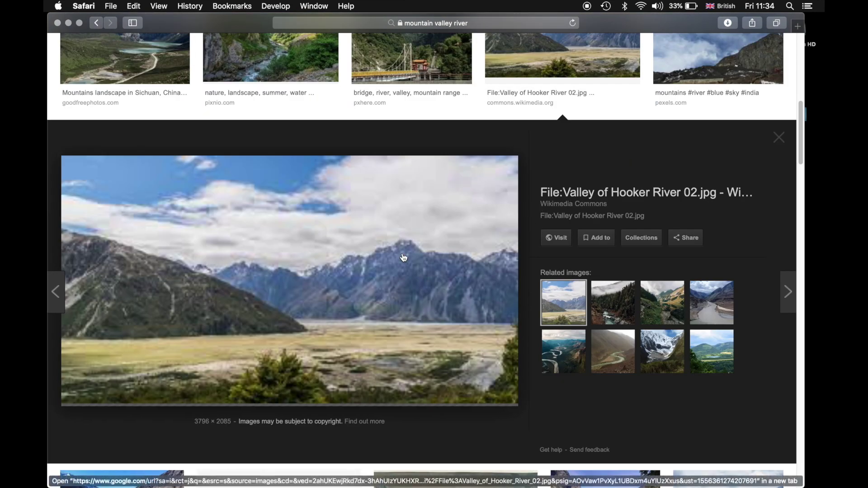
{"action": "left_click", "coordinate": [619, 195]}
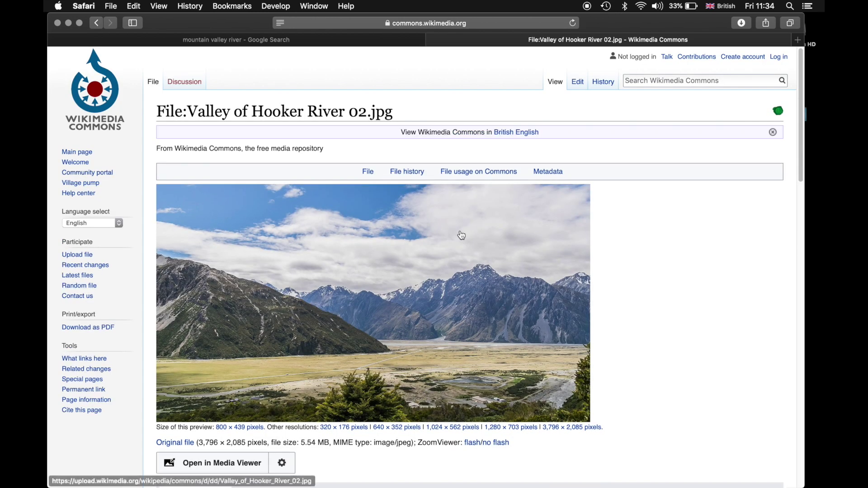
Examine the Hooker River image's file summary and its licence terms on sharing, remixing, attribution and share alike
{"action": "scroll", "coordinate": [461, 281], "scroll_direction": "down", "scroll_amount": 1}
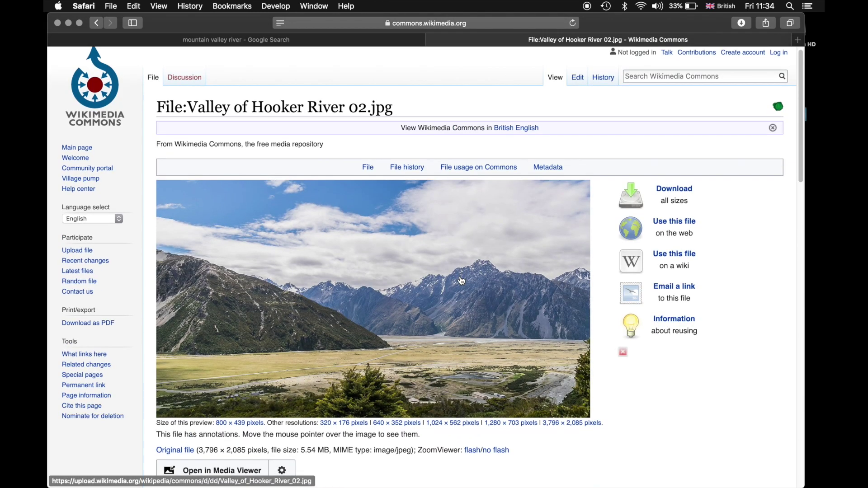
{"action": "scroll", "coordinate": [462, 280], "scroll_direction": "down", "scroll_amount": 6}
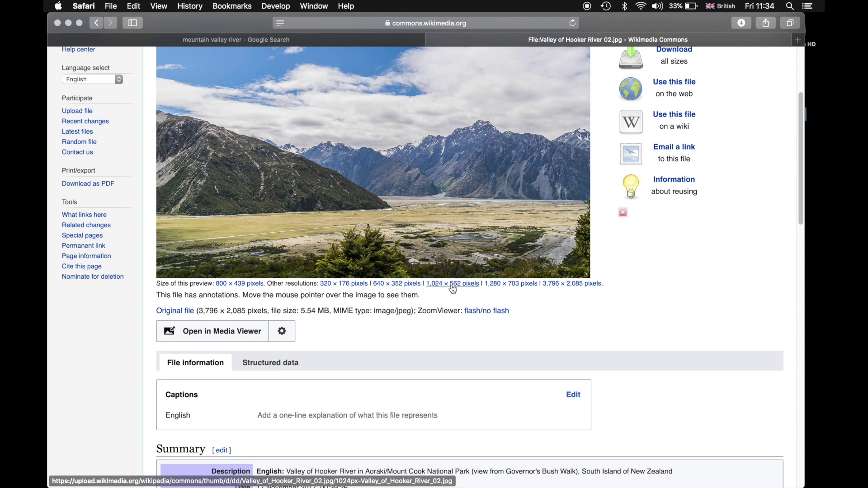
{"action": "scroll", "coordinate": [452, 289], "scroll_direction": "down", "scroll_amount": 7}
{"action": "scroll", "coordinate": [453, 289], "scroll_direction": "up", "scroll_amount": 1}
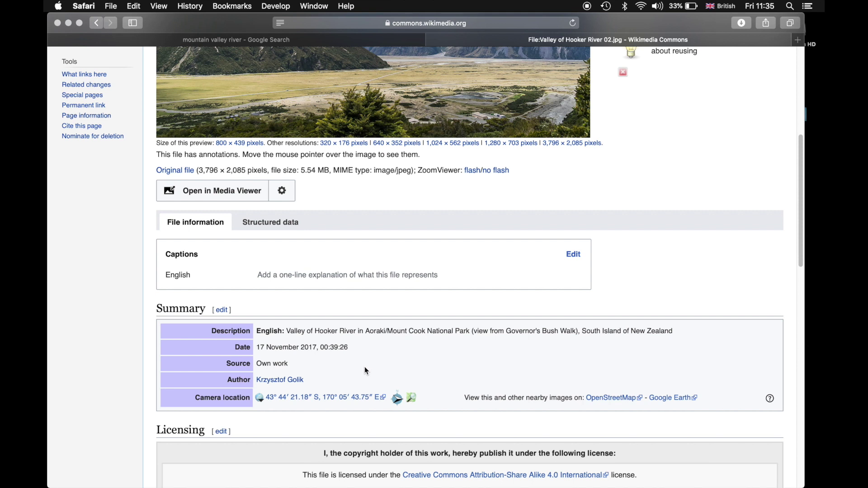
{"action": "scroll", "coordinate": [364, 367], "scroll_direction": "down", "scroll_amount": 10}
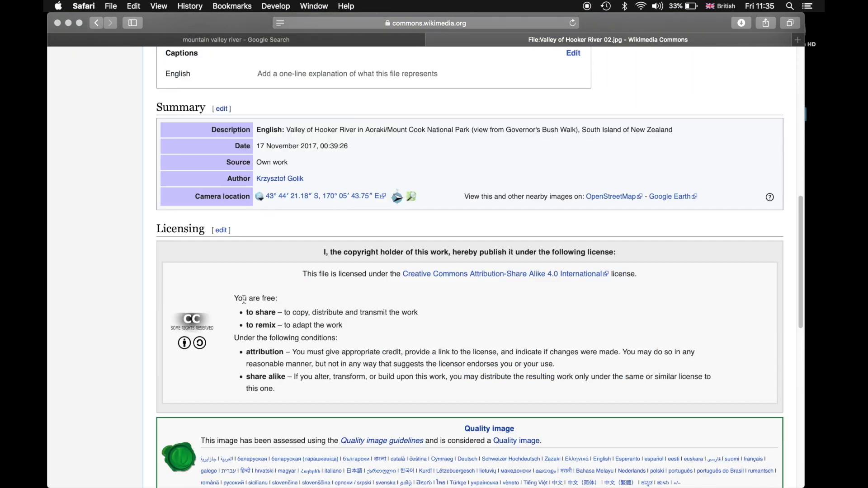
{"action": "left_click_drag", "start_coordinate": [244, 313], "coordinate": [282, 326]}
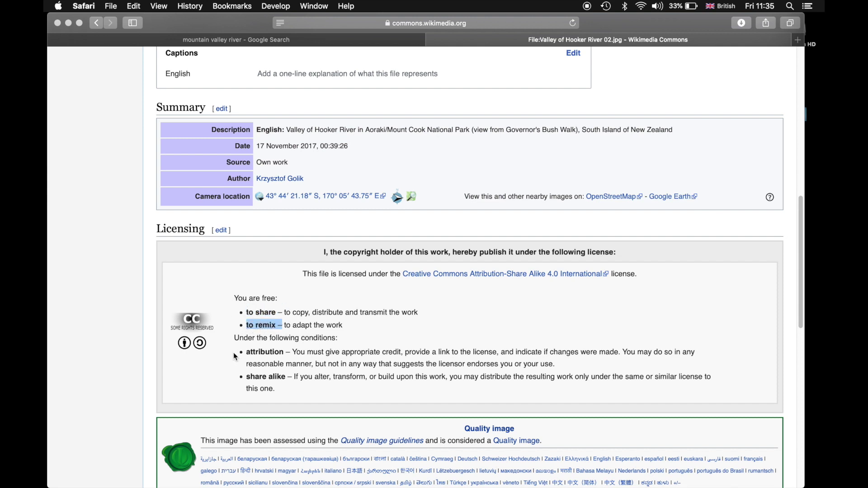
{"action": "left_click_drag", "start_coordinate": [235, 356], "coordinate": [284, 364]}
{"action": "left_click_drag", "start_coordinate": [236, 379], "coordinate": [288, 379]}
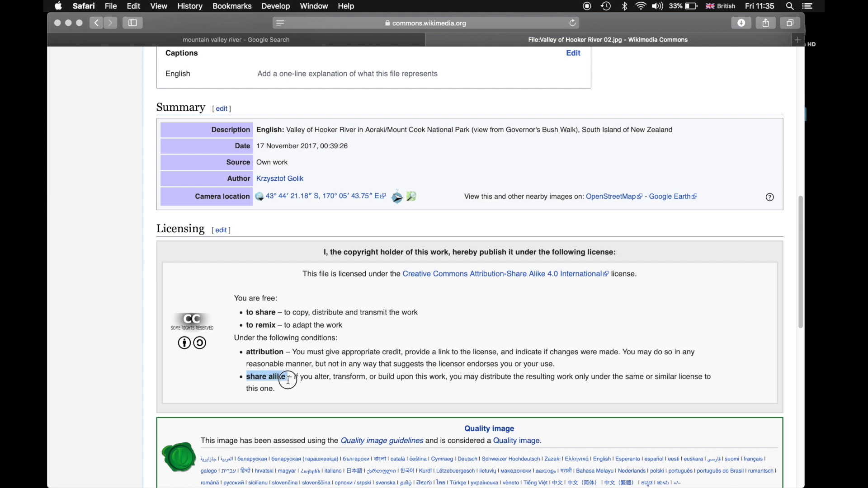
Open the original 3,796 × 2,085 pixel Hooker River photo and save it to the Downloads folder
{"action": "scroll", "coordinate": [326, 352], "scroll_direction": "up", "scroll_amount": 7}
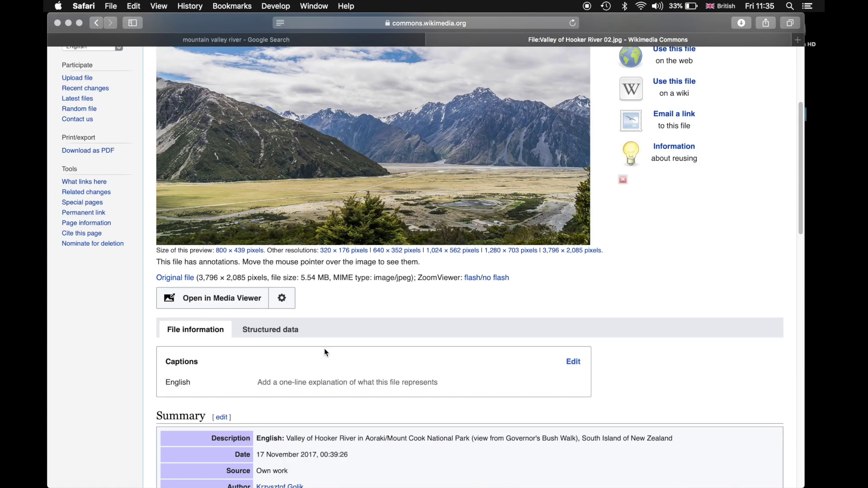
{"action": "scroll", "coordinate": [325, 352], "scroll_direction": "up", "scroll_amount": 1}
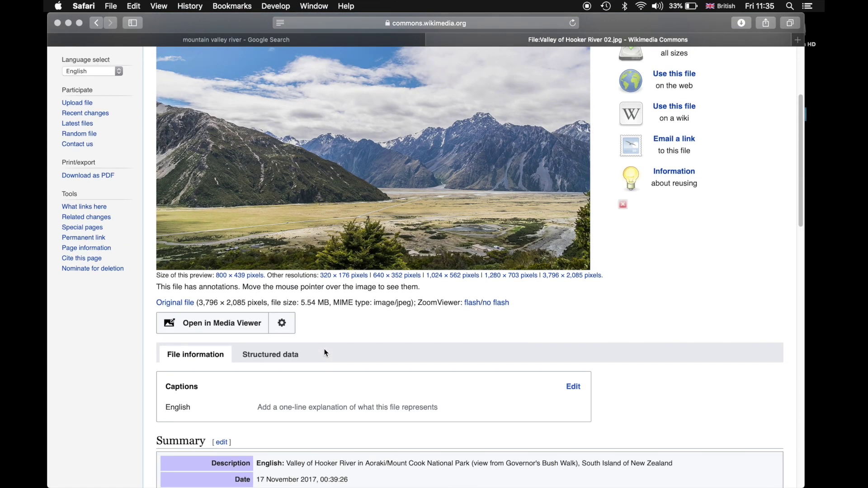
{"action": "left_click", "coordinate": [172, 303]}
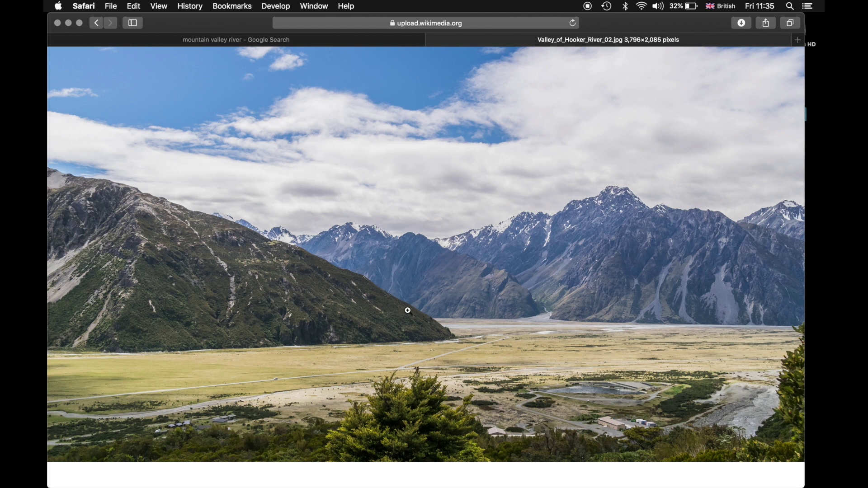
{"action": "left_click", "coordinate": [408, 310]}
{"action": "right_click", "coordinate": [394, 266]}
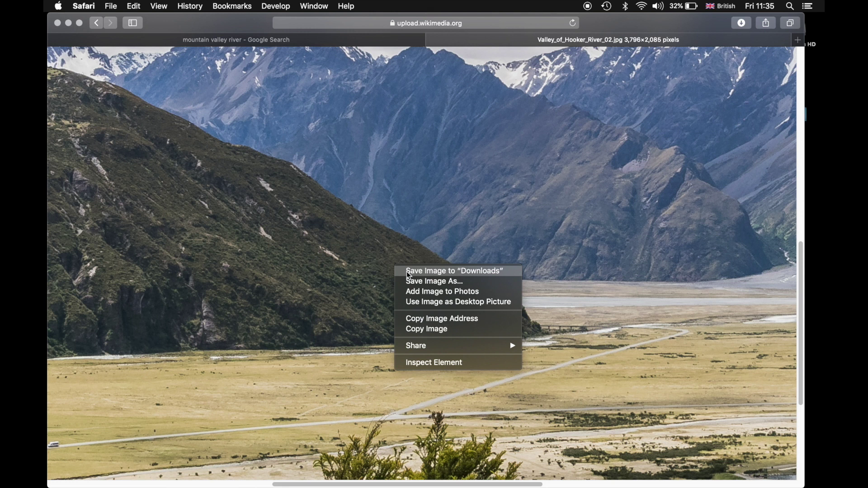
{"action": "left_click", "coordinate": [408, 272]}
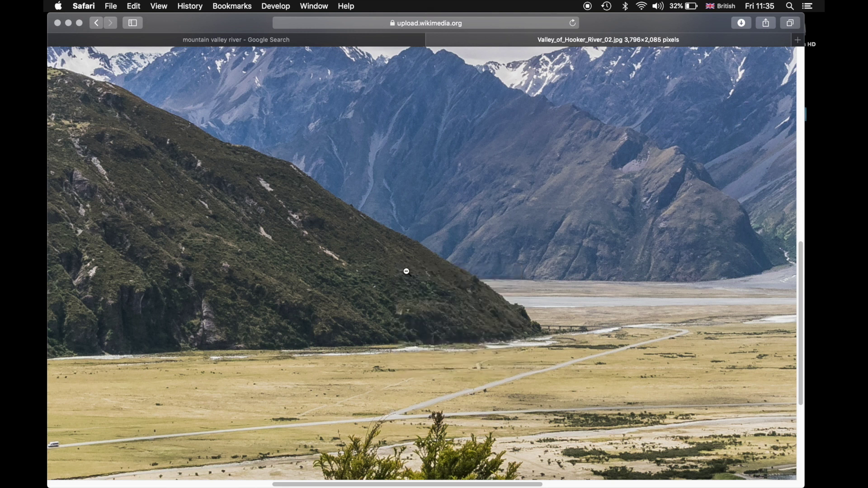
{"action": "scroll", "coordinate": [403, 301], "scroll_direction": "down", "scroll_amount": 3}
{"action": "scroll", "coordinate": [403, 296], "scroll_direction": "up", "scroll_amount": 5}
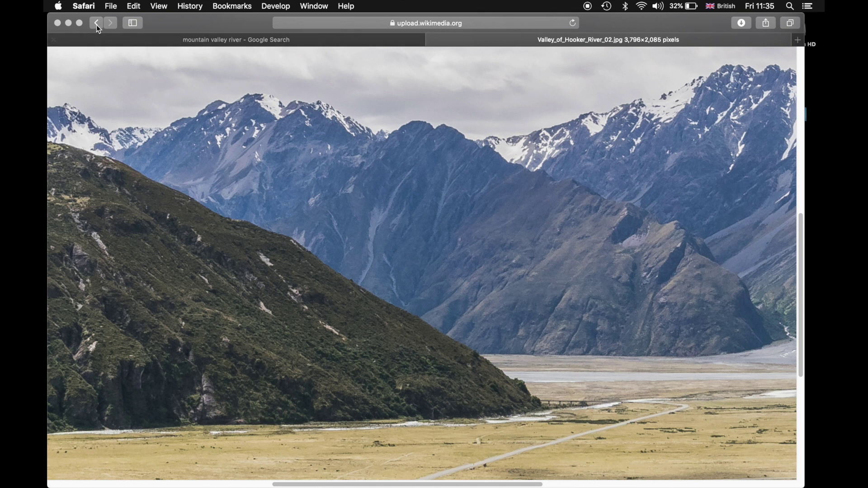
Return to the photo's Wikimedia Commons page and take a screenshot of its Summary and Licensing sections
{"action": "left_click", "coordinate": [97, 24]}
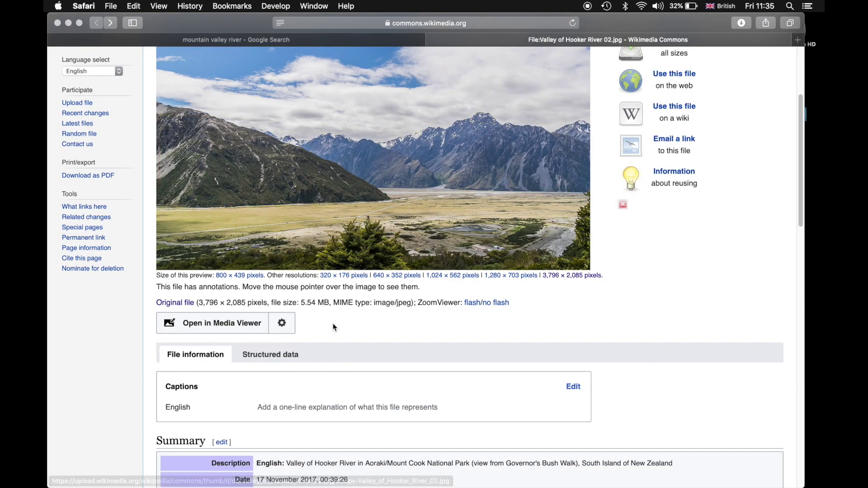
{"action": "scroll", "coordinate": [333, 327], "scroll_direction": "down", "scroll_amount": 7}
{"action": "scroll", "coordinate": [332, 327], "scroll_direction": "up", "scroll_amount": 1}
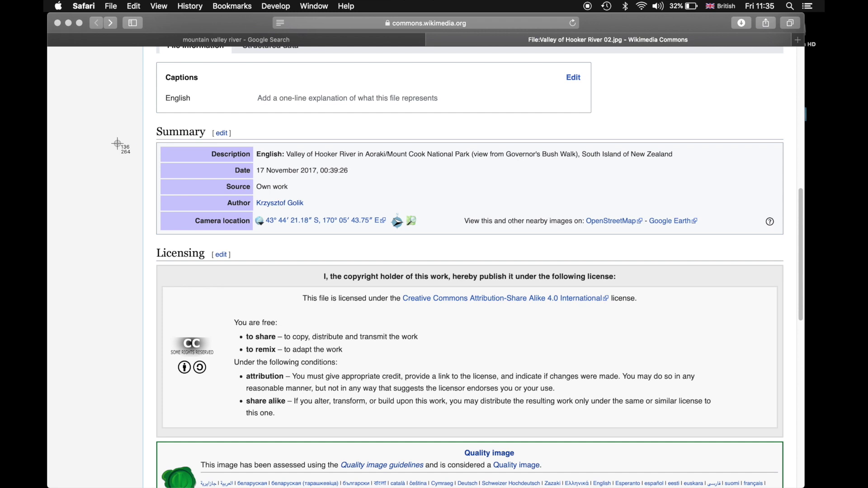
{"action": "left_click_drag", "start_coordinate": [120, 81], "coordinate": [787, 432]}
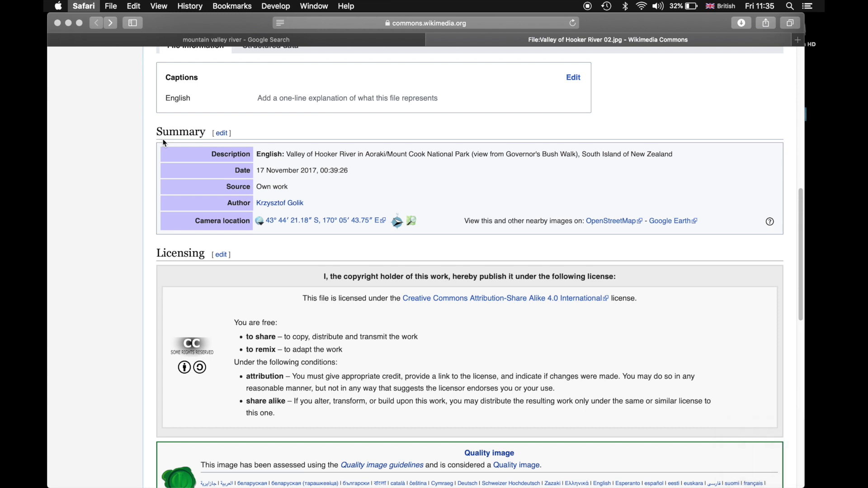
Leave the browser and switch to Blender with the walking character scene
{"action": "key", "text": "super+q"}
{"action": "key", "text": "super+Tab"}
{"action": "key", "text": "super+Tab"}
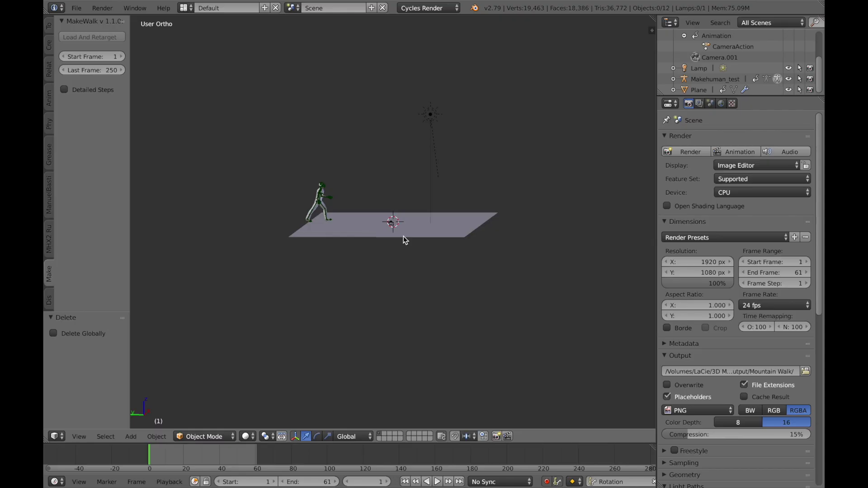
Play the character's walk animation in the viewport, then stop it and return to frame 1
{"action": "key", "text": "alt+a"}
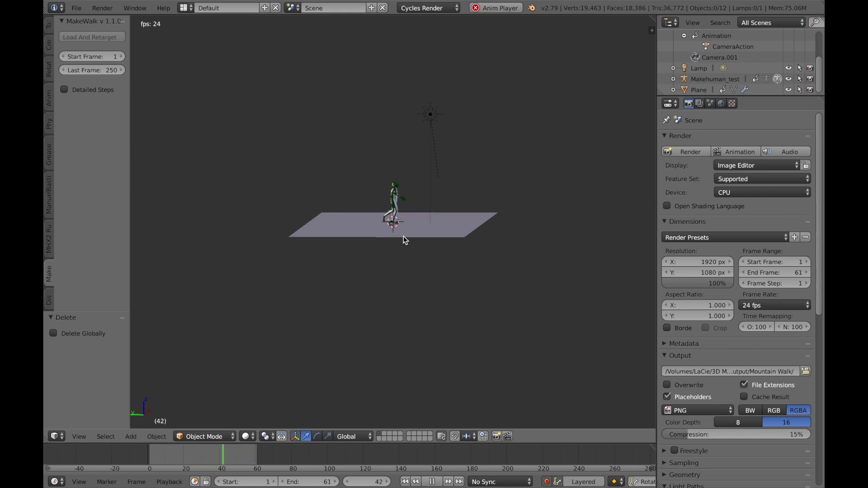
{"action": "key", "text": "alt+a"}
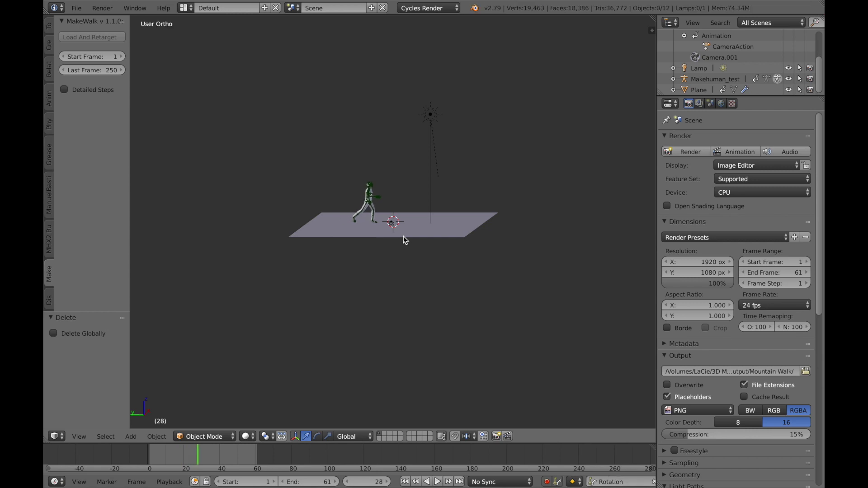
{"action": "left_click", "coordinate": [405, 482]}
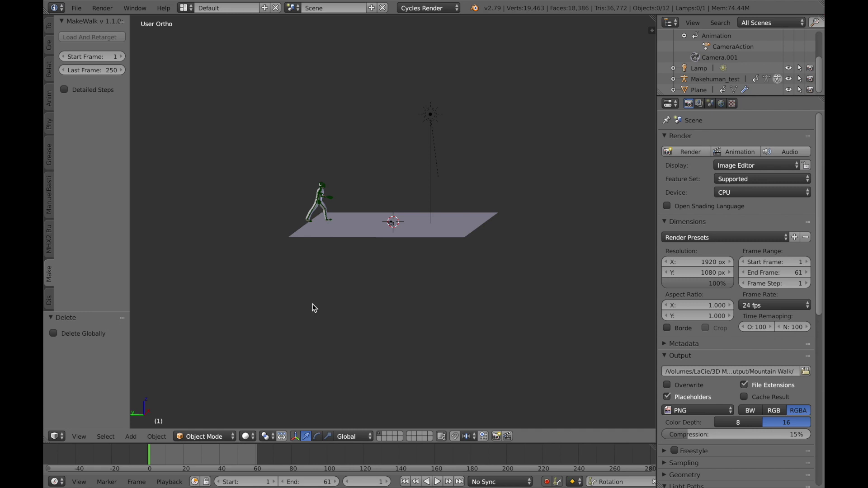
Import Valley_of_Hooker_River_02.jpg from the Downloads folder with Images as Planes
{"action": "left_click", "coordinate": [76, 8]}
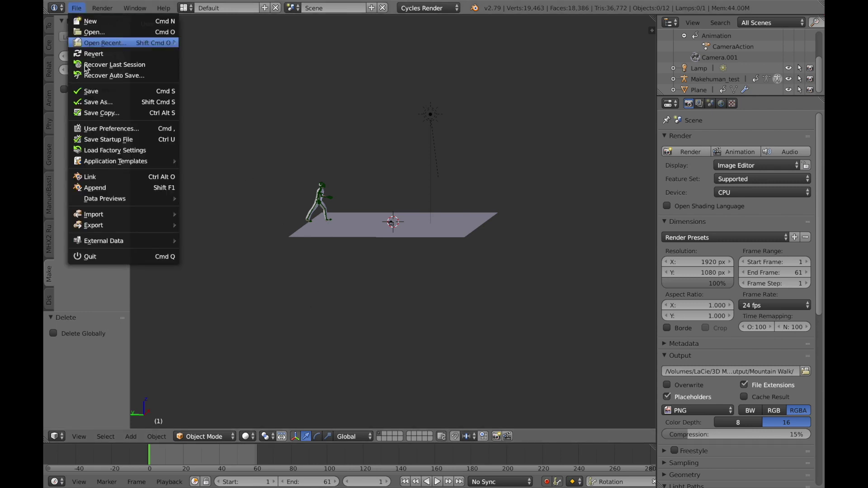
{"action": "mouse_move", "coordinate": [175, 219]}
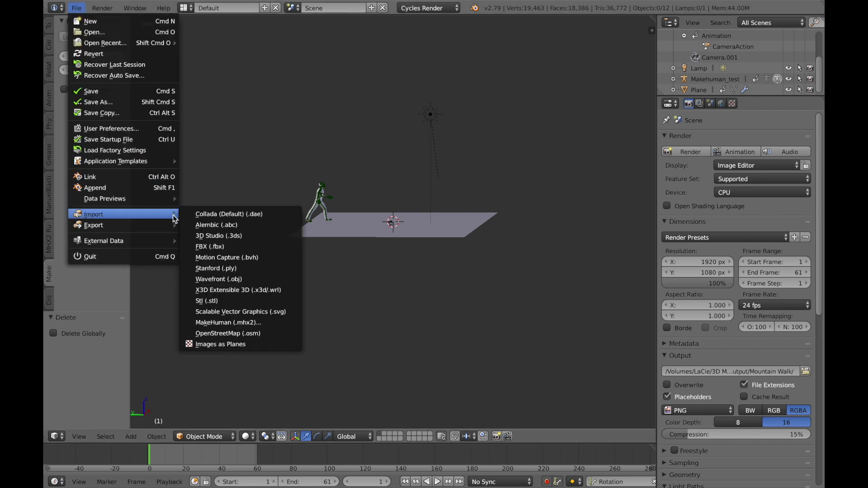
{"action": "left_click", "coordinate": [237, 344]}
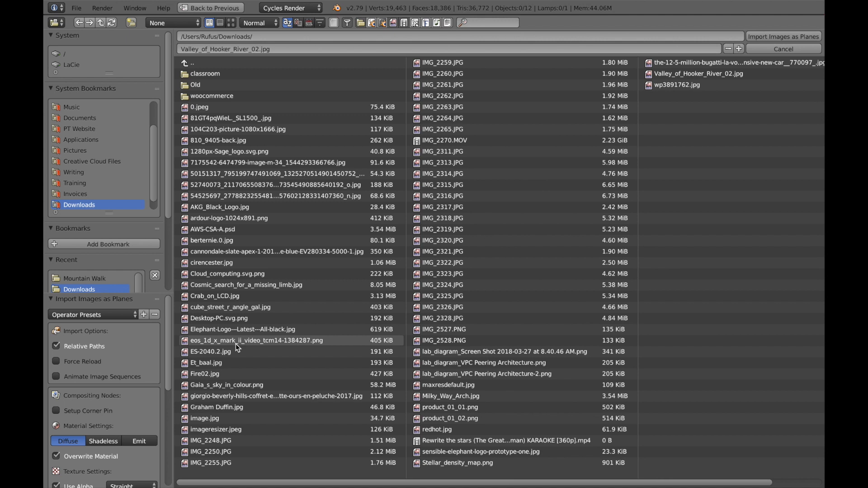
{"action": "double_click", "coordinate": [676, 74]}
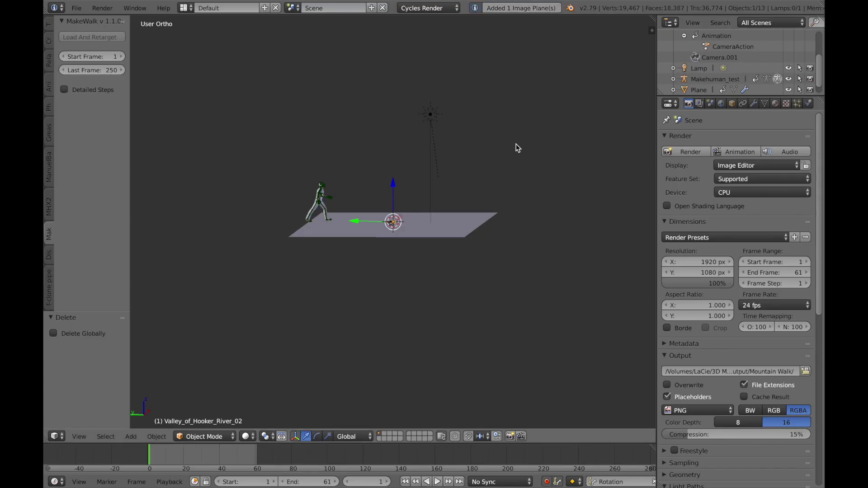
Raise the image plane about 31 units along Z and scale it up by about 11.6 and again by about 7.2
{"action": "left_click_drag", "start_coordinate": [394, 185], "coordinate": [392, 110]}
{"action": "key", "text": "s"}
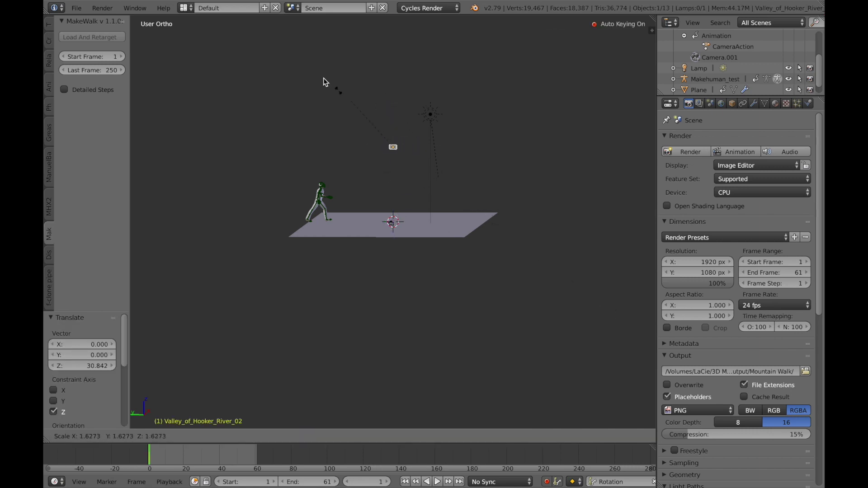
{"action": "left_click", "coordinate": [535, 297]}
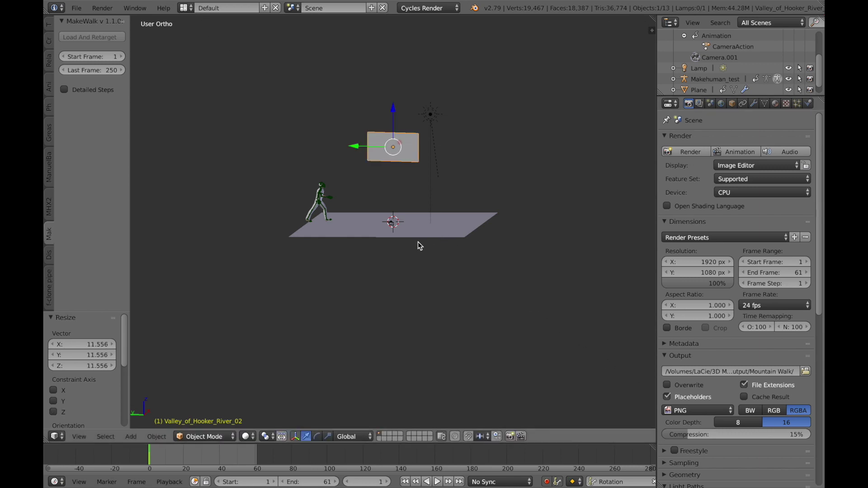
{"action": "key", "text": "s"}
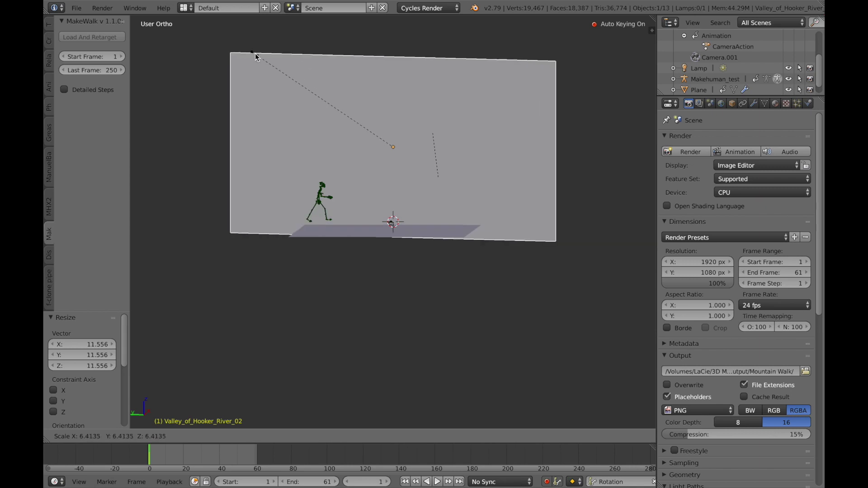
{"action": "left_click", "coordinate": [234, 54]}
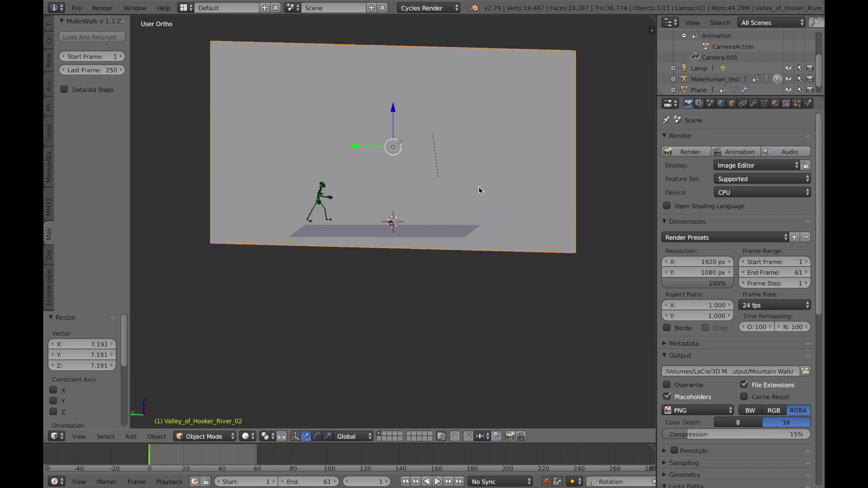
Move the image plane about 34 units along X so it stands at the floor's rear edge, behind the character
{"action": "middle_click_drag", "start_coordinate": [482, 201], "coordinate": [430, 199]}
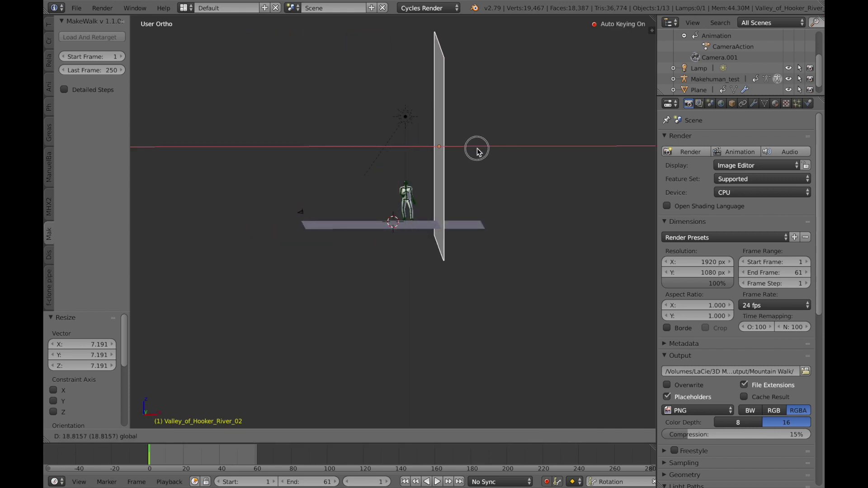
{"action": "left_click", "coordinate": [516, 149]}
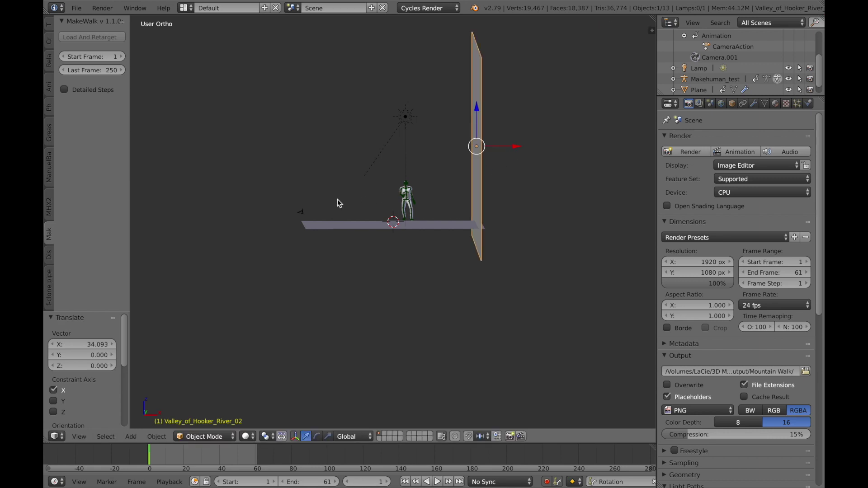
{"action": "middle_click_drag", "start_coordinate": [339, 204], "coordinate": [433, 144]}
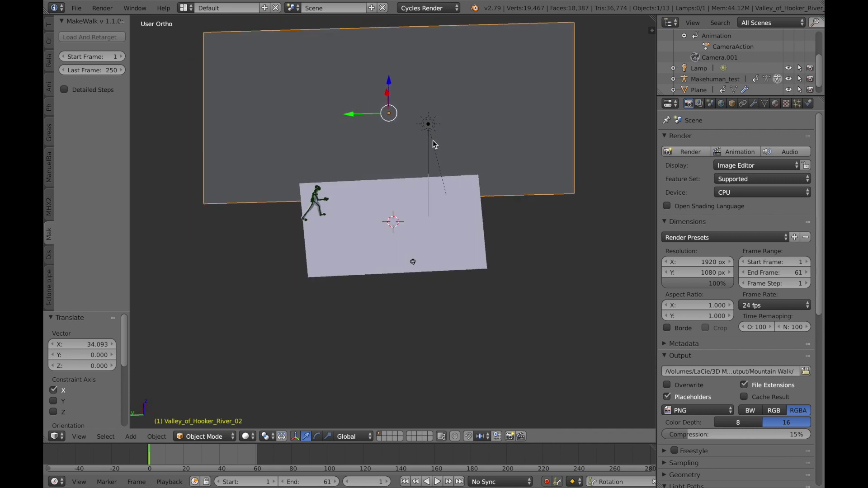
Rotate the lamp about 46° in the tilted view and about -42° around the global Z axis
{"action": "right_click", "coordinate": [428, 125]}
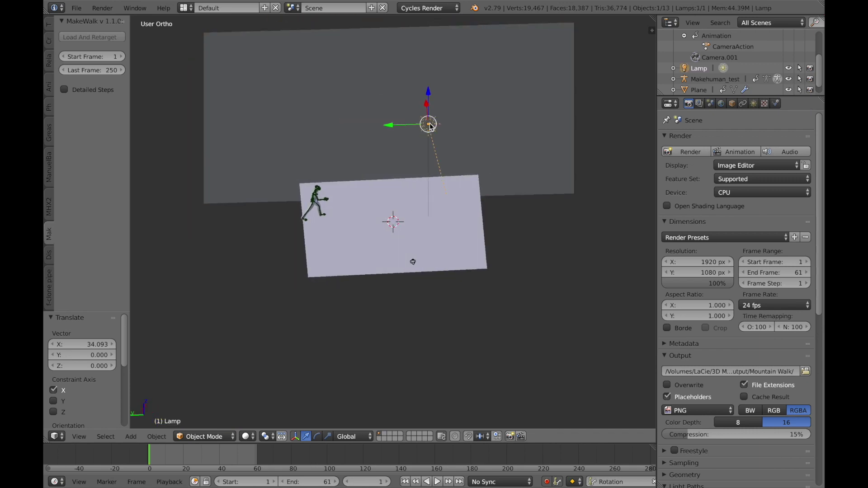
{"action": "key", "text": "r"}
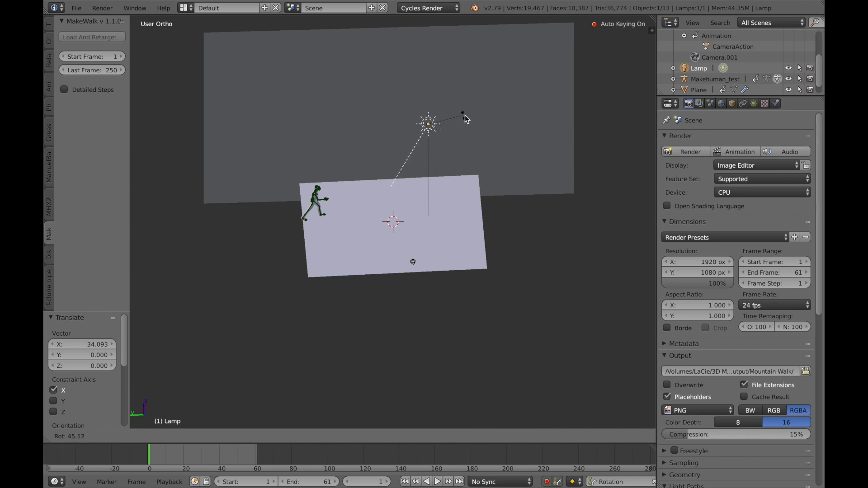
{"action": "left_click", "coordinate": [466, 115]}
{"action": "middle_click_drag", "start_coordinate": [479, 169], "coordinate": [479, 200]}
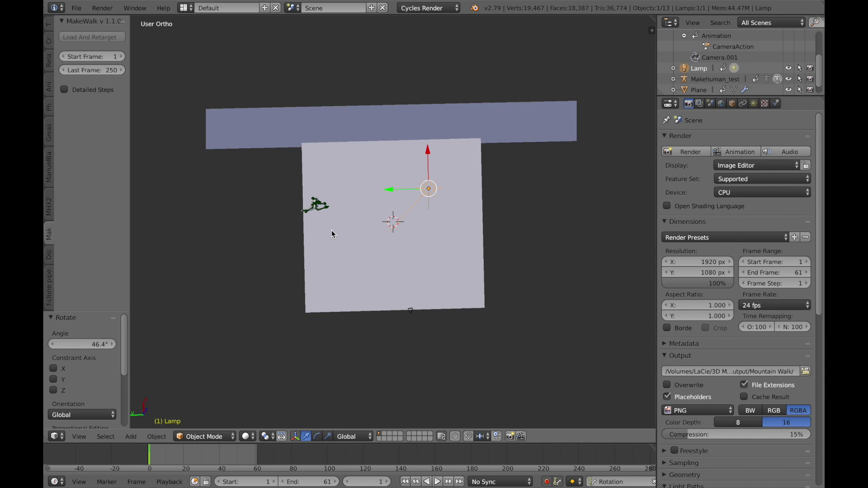
{"action": "key", "text": "r"}
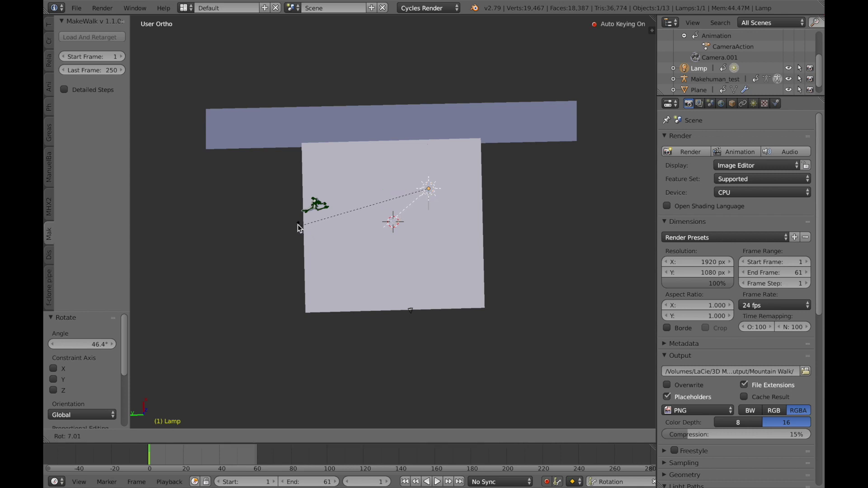
{"action": "key", "text": "z"}
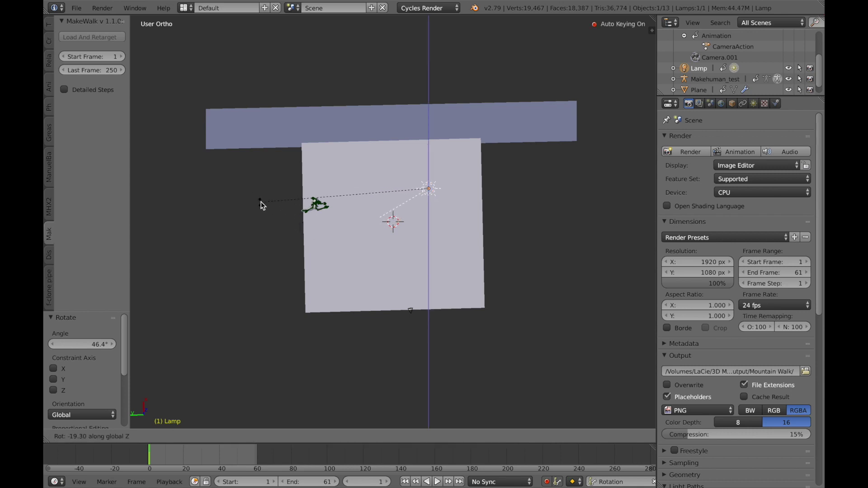
{"action": "left_click", "coordinate": [262, 138]}
Select the camera object and look at the scene through it
{"action": "middle_click_drag", "start_coordinate": [530, 240], "coordinate": [520, 195]}
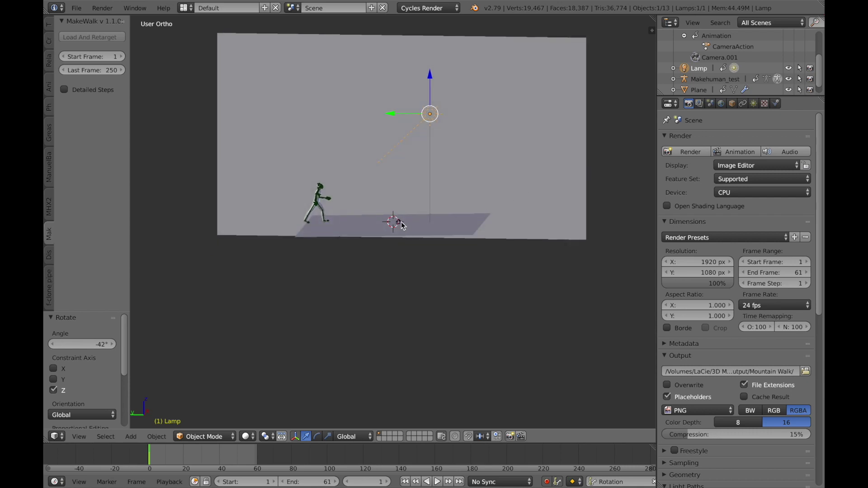
{"action": "left_click", "coordinate": [535, 283]}
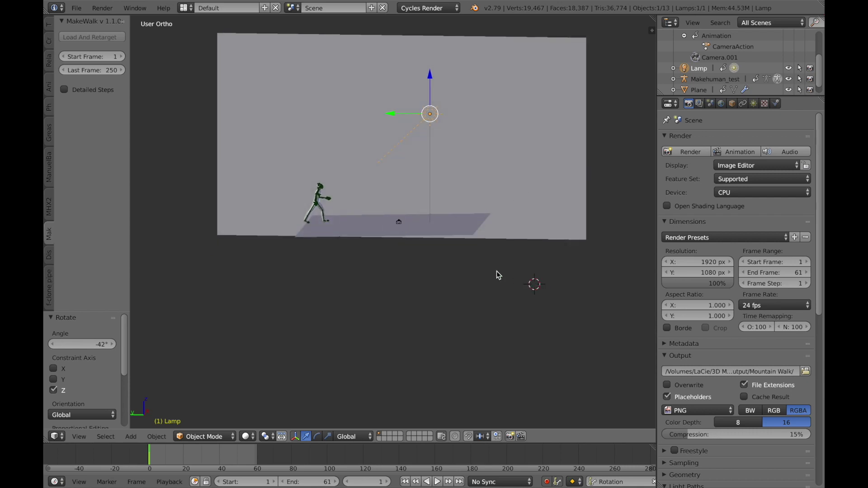
{"action": "right_click", "coordinate": [401, 224]}
{"action": "left_click", "coordinate": [401, 224]}
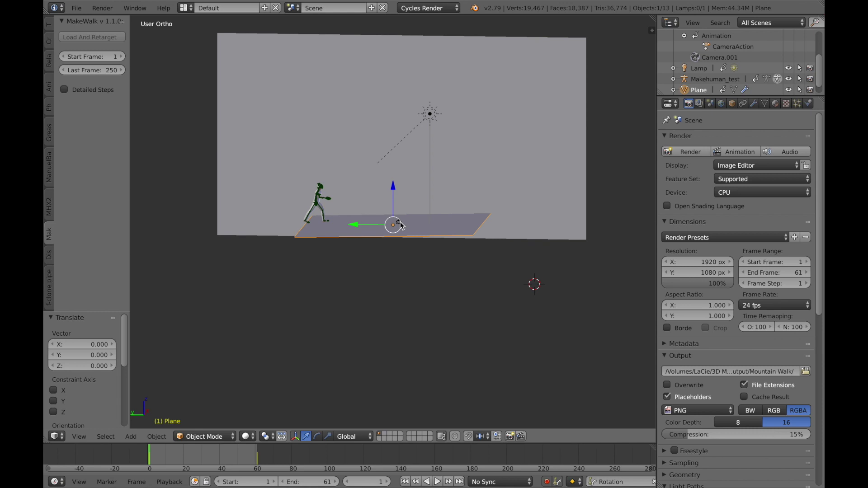
{"action": "scroll", "coordinate": [402, 225], "scroll_direction": "up", "scroll_amount": 5}
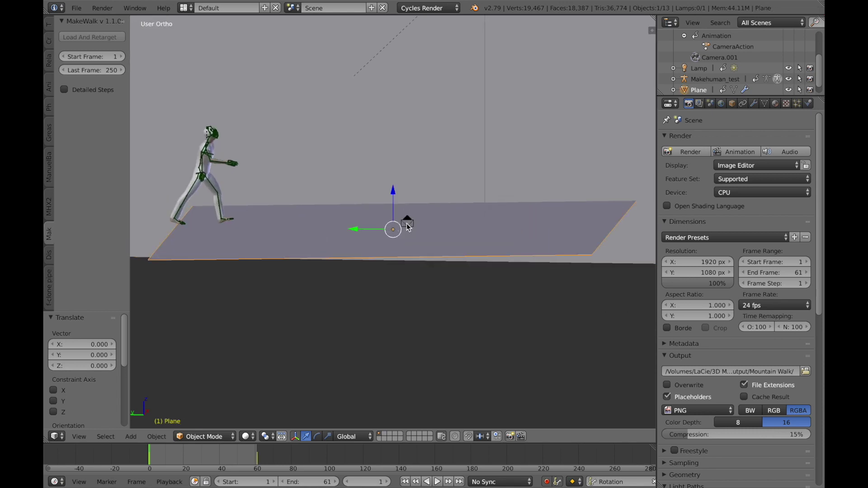
{"action": "right_click", "coordinate": [409, 226]}
{"action": "right_click", "coordinate": [410, 221]}
{"action": "scroll", "coordinate": [411, 220], "scroll_direction": "up", "scroll_amount": 2}
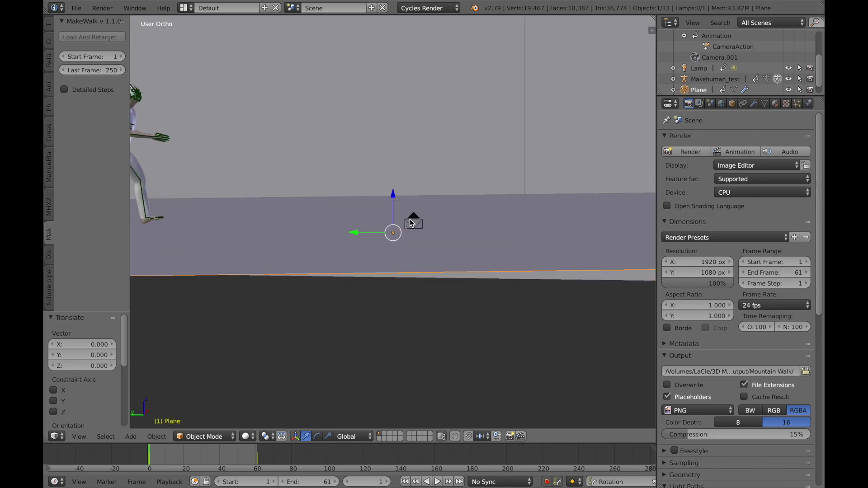
{"action": "right_click", "coordinate": [414, 220]}
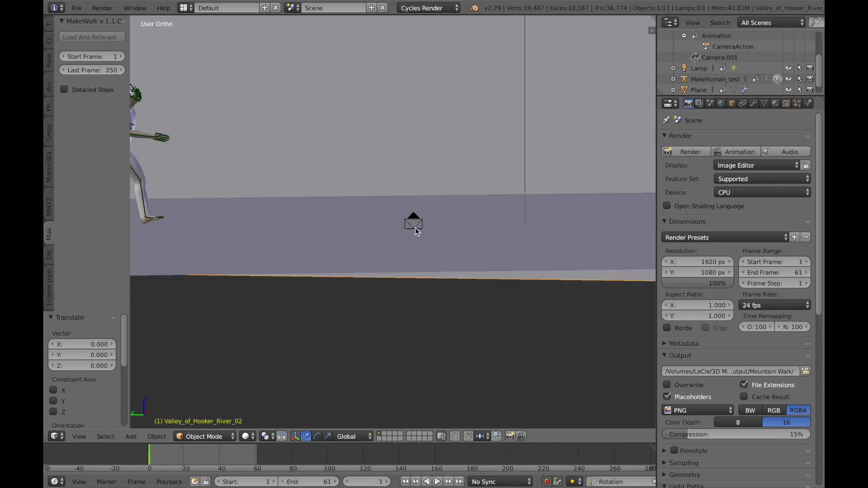
{"action": "right_click", "coordinate": [420, 221]}
{"action": "right_click", "coordinate": [422, 224]}
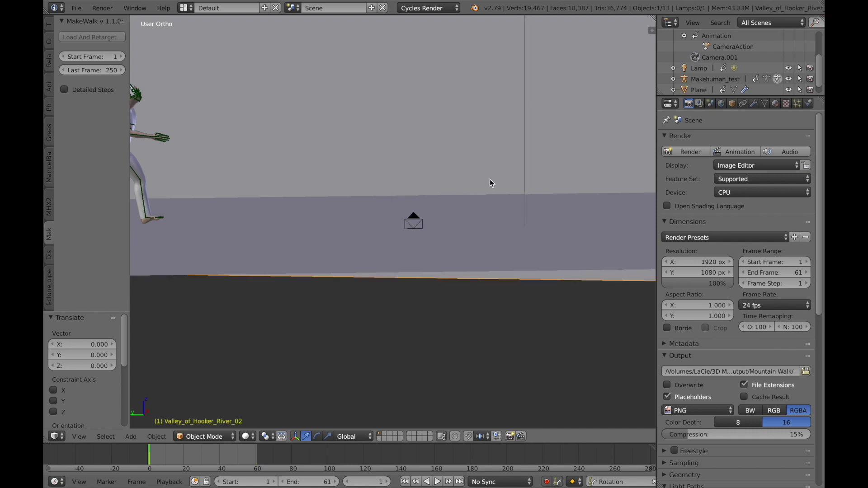
{"action": "scroll", "coordinate": [713, 55], "scroll_direction": "up", "scroll_amount": 3}
{"action": "left_click", "coordinate": [703, 57]}
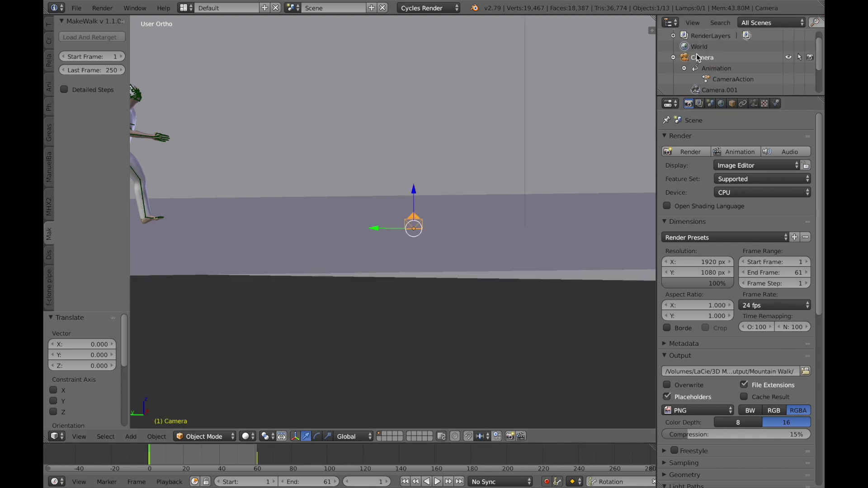
{"action": "key", "text": "KP_0"}
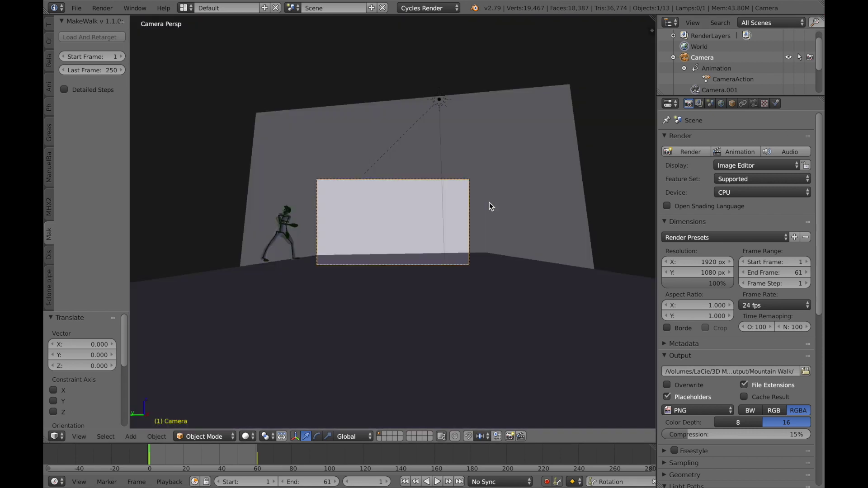
{"action": "scroll", "coordinate": [489, 207], "scroll_direction": "up", "scroll_amount": 4}
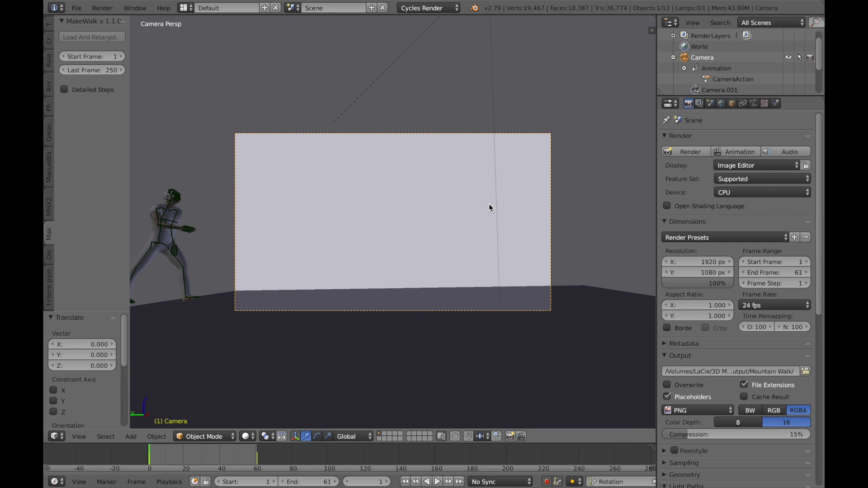
Play the walk animation through the camera and stop it at frame 42
{"action": "key", "text": "alt+a"}
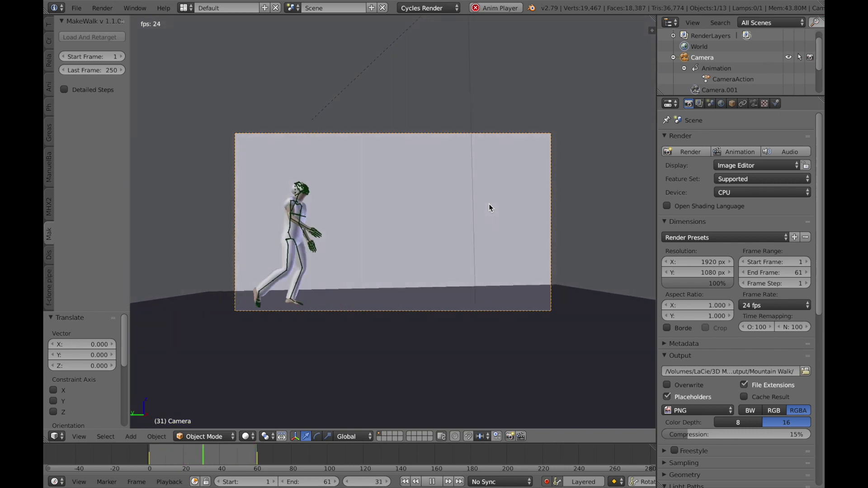
{"action": "key", "text": "alt+a"}
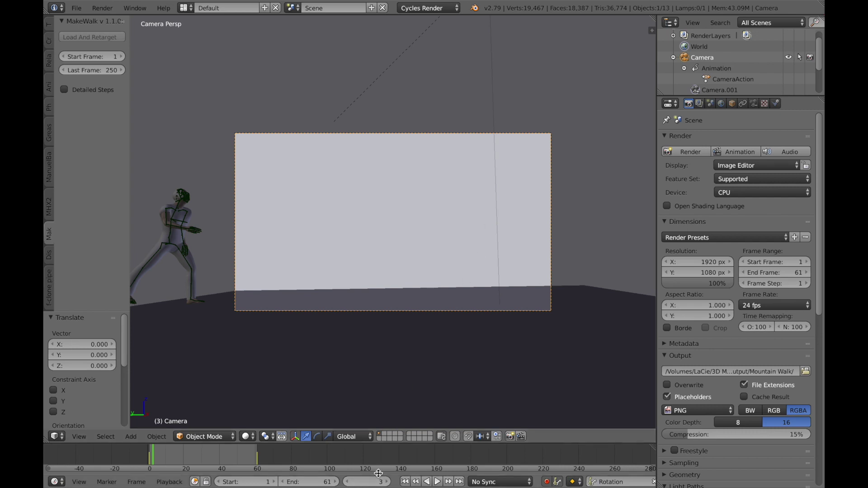
{"action": "key", "text": "alt+a"}
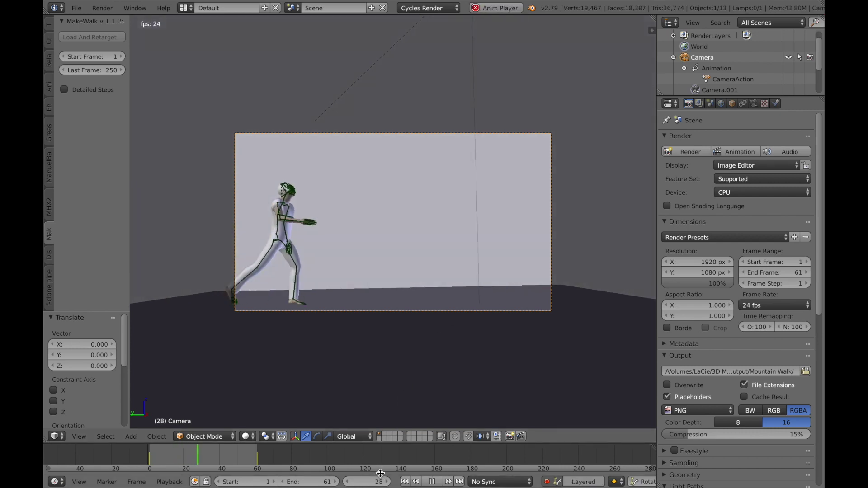
{"action": "key", "text": "alt+a"}
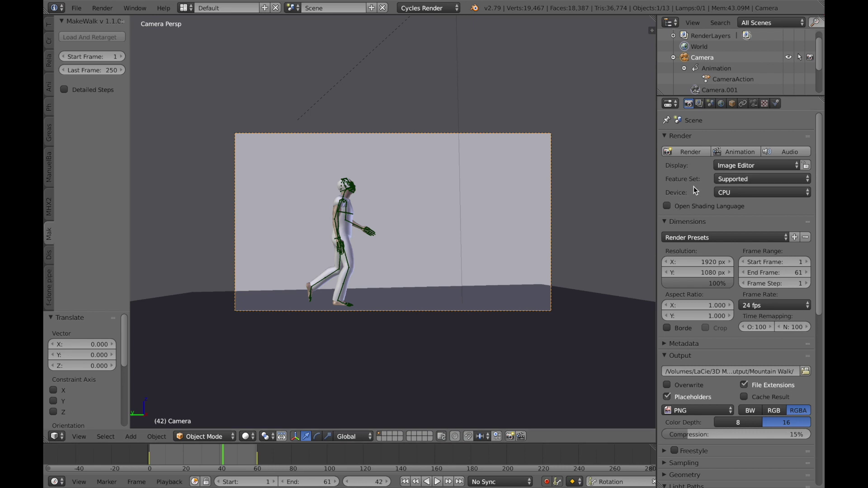
Render a test still of frame 42 with the render resolution scale reduced to 51%
{"action": "left_click", "coordinate": [687, 152]}
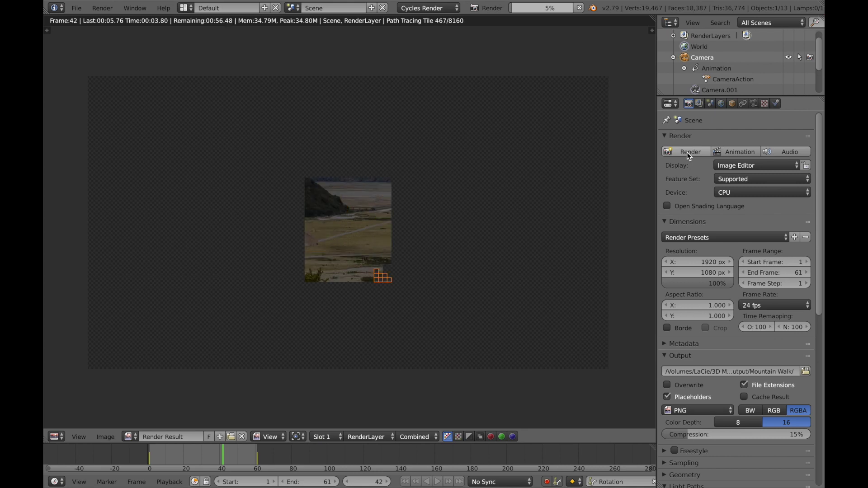
{"action": "left_click", "coordinate": [579, 7]}
{"action": "left_click_drag", "start_coordinate": [728, 285], "coordinate": [705, 285]}
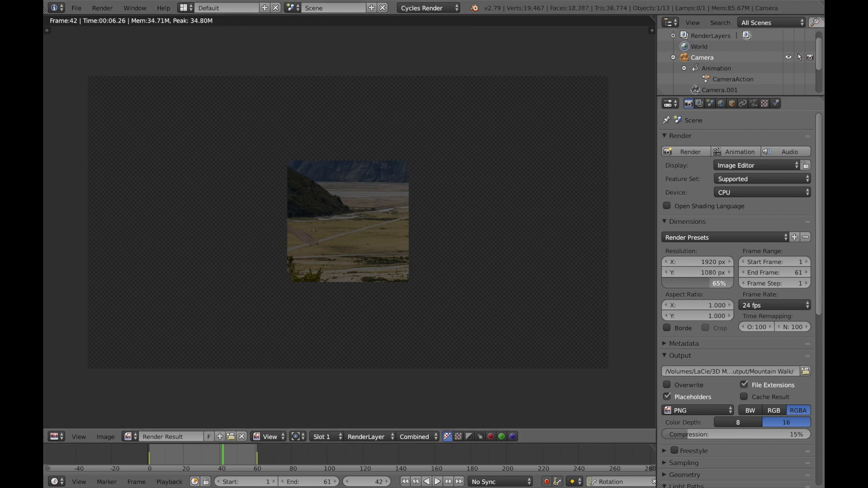
{"action": "left_click", "coordinate": [690, 151]}
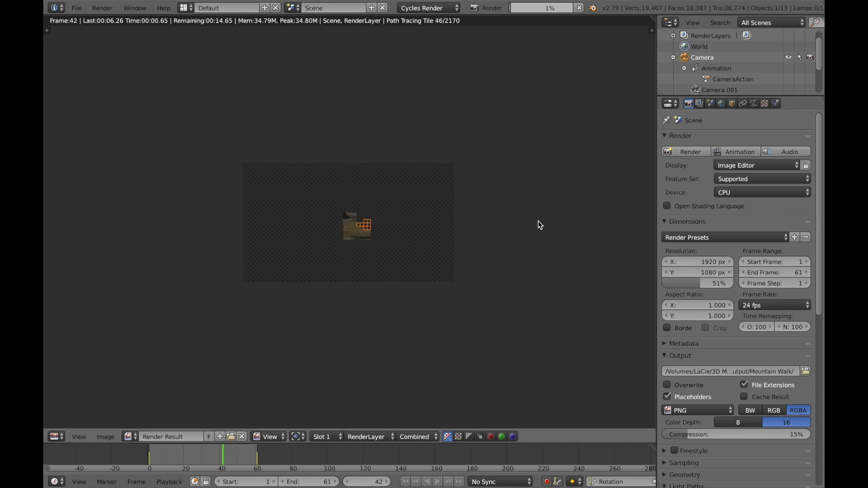
{"action": "scroll", "coordinate": [537, 221], "scroll_direction": "up", "scroll_amount": 4}
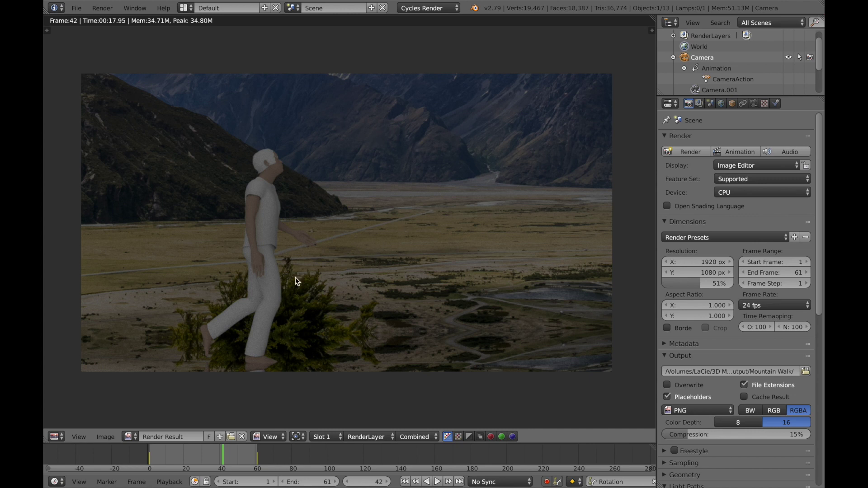
Return to the 3D view, replay the walk animation through the camera and go back to frame 1
{"action": "left_click", "coordinate": [55, 438]}
{"action": "left_click", "coordinate": [62, 420]}
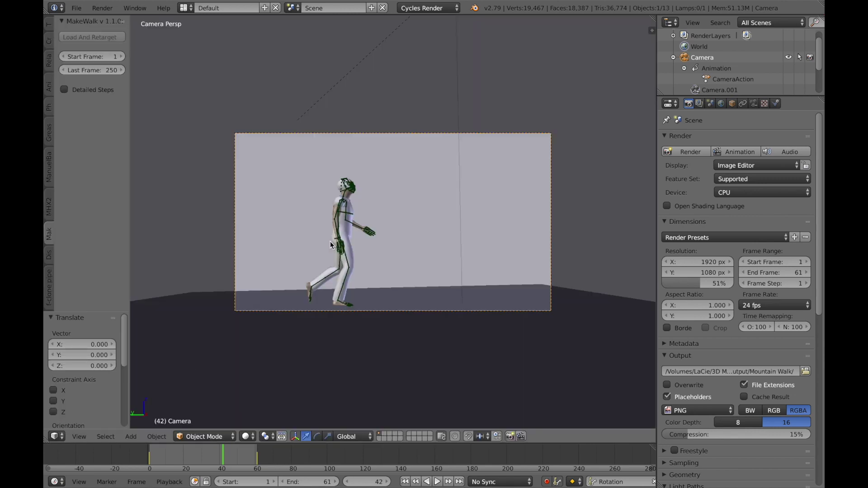
{"action": "key", "text": "KP_8"}
{"action": "key", "text": "KP_4"}
{"action": "key", "text": "KP_4"}
{"action": "key", "text": "KP_4"}
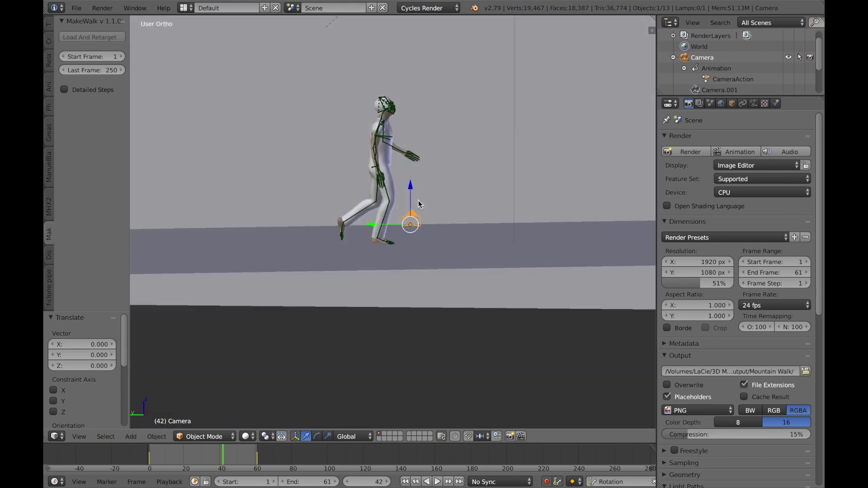
{"action": "key", "text": "KP_0"}
{"action": "right_click", "coordinate": [462, 309]}
{"action": "key", "text": "alt+a"}
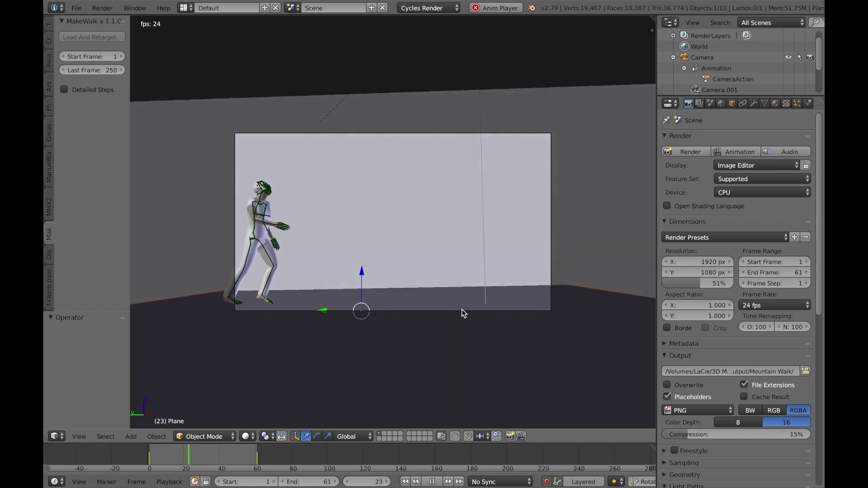
{"action": "key", "text": "alt+a"}
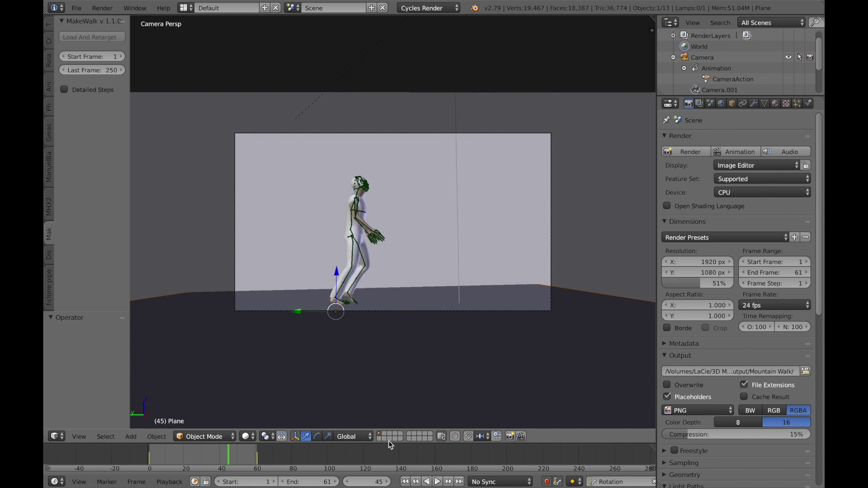
{"action": "left_click", "coordinate": [404, 482]}
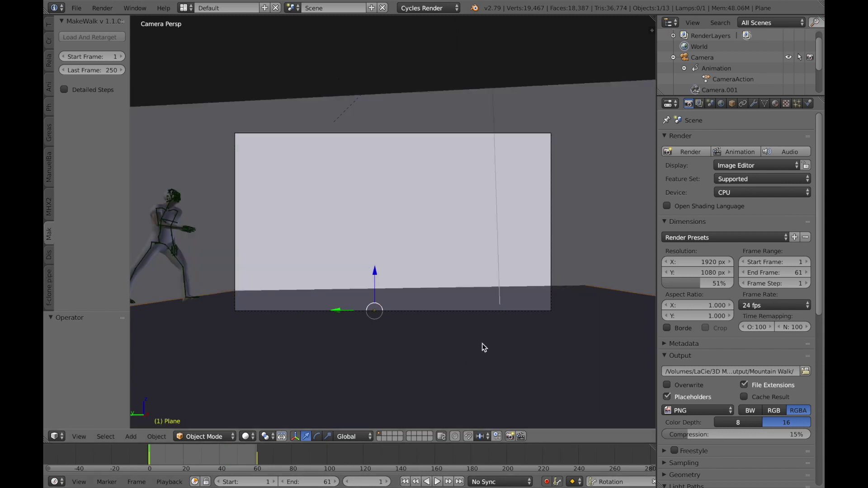
Tilt the Hooker River image plane about -21.6° around the global Y axis
{"action": "key", "text": "KP_0"}
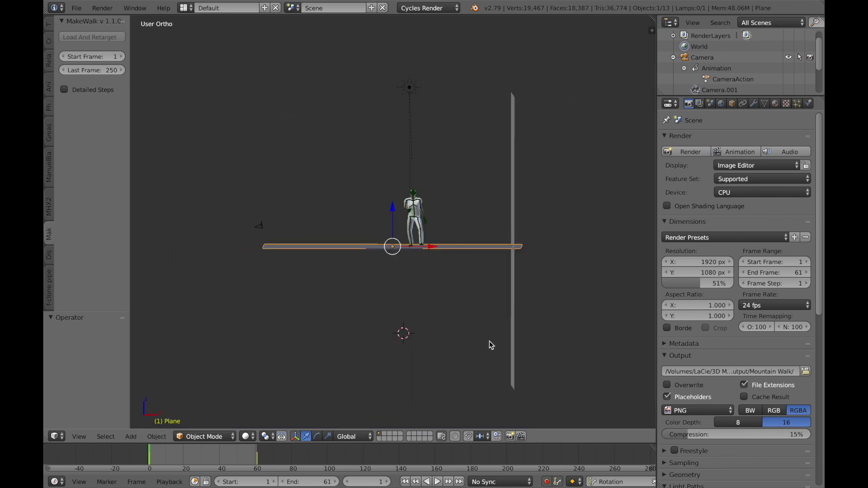
{"action": "right_click", "coordinate": [512, 348]}
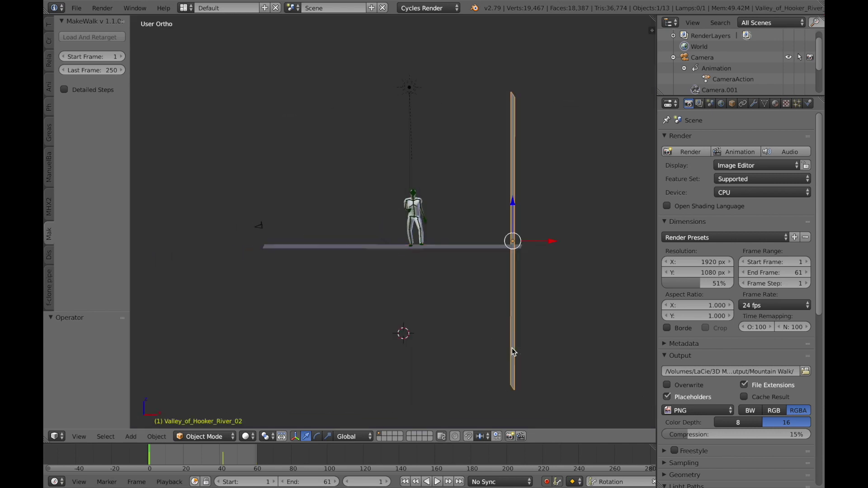
{"action": "mouse_move", "coordinate": [557, 363]}
{"action": "middle_mouse_down"}
{"action": "mouse_move", "coordinate": [535, 366]}
{"action": "mouse_move", "coordinate": [552, 361]}
{"action": "middle_mouse_up"}
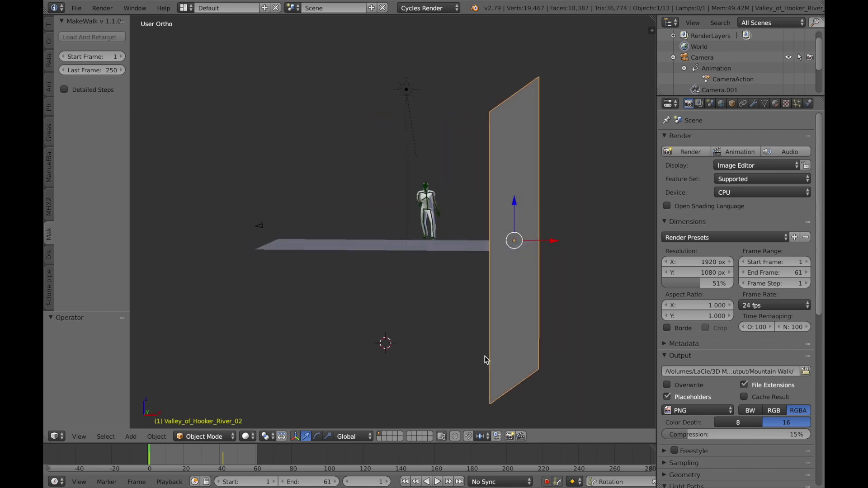
{"action": "key", "text": "r"}
{"action": "key", "text": "y"}
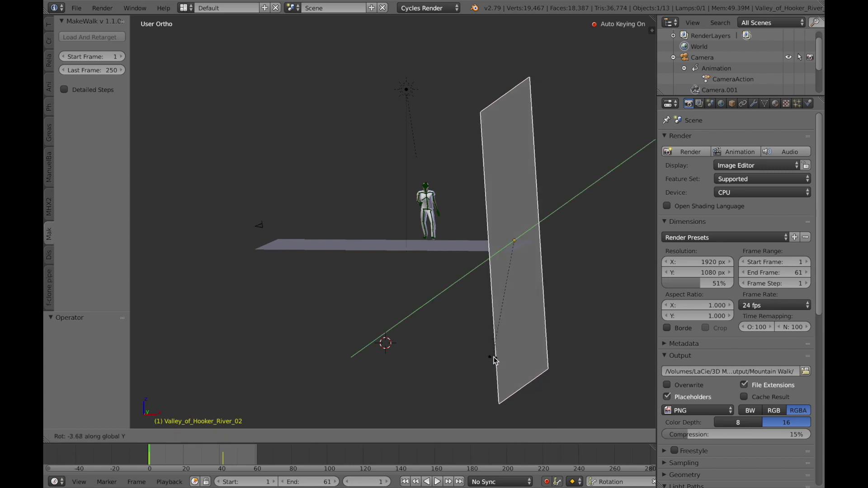
{"action": "left_click", "coordinate": [529, 361]}
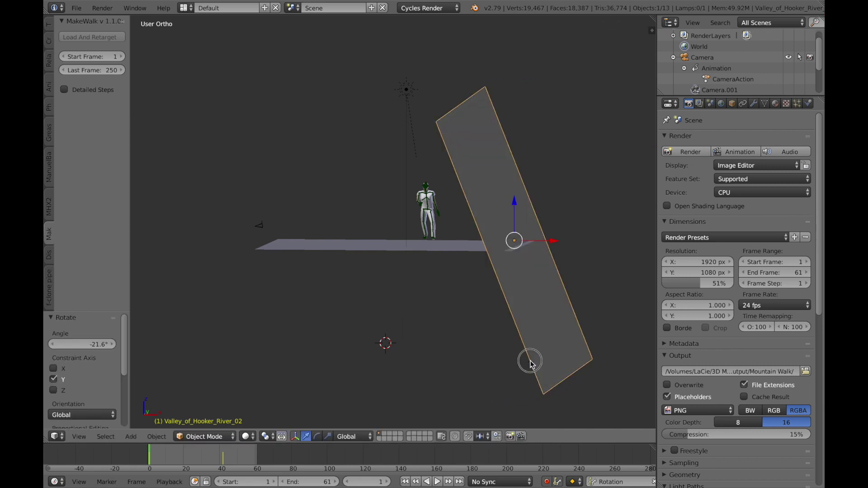
Move the tilted image plane about 23 units along X, farther behind the floor's rear edge
{"action": "middle_click_drag", "start_coordinate": [483, 359], "coordinate": [489, 345]}
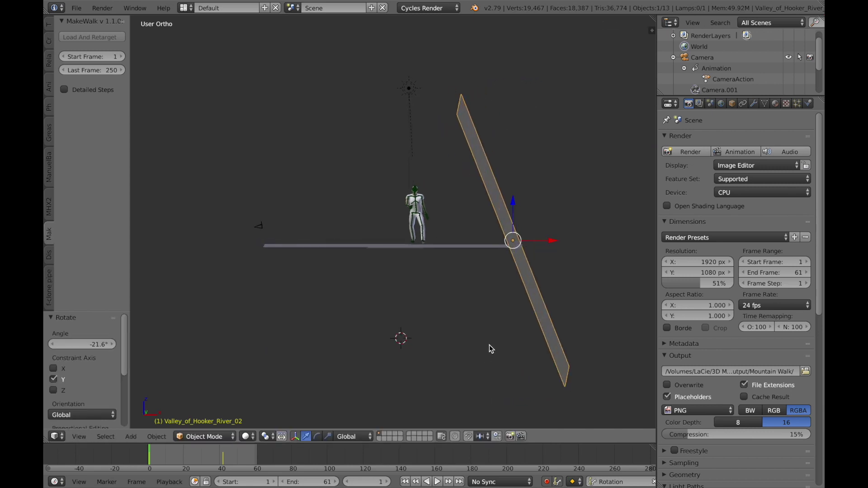
{"action": "left_click_drag", "start_coordinate": [553, 243], "coordinate": [621, 248]}
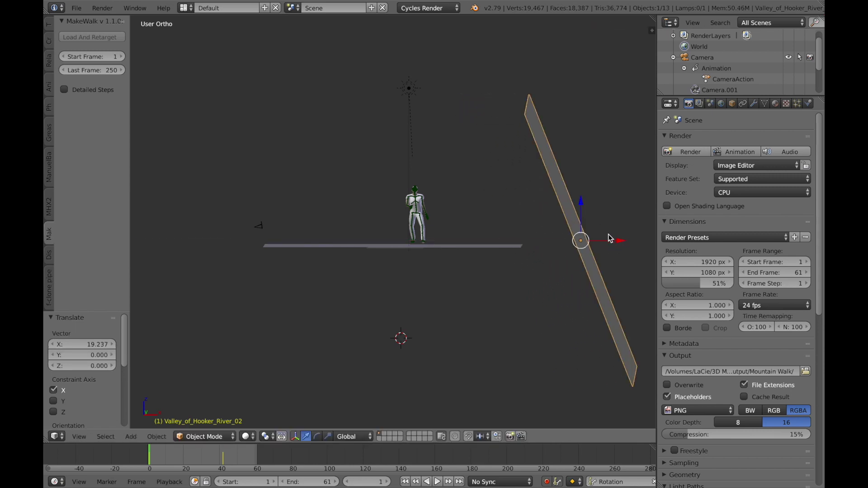
{"action": "left_click_drag", "start_coordinate": [621, 245], "coordinate": [633, 242]}
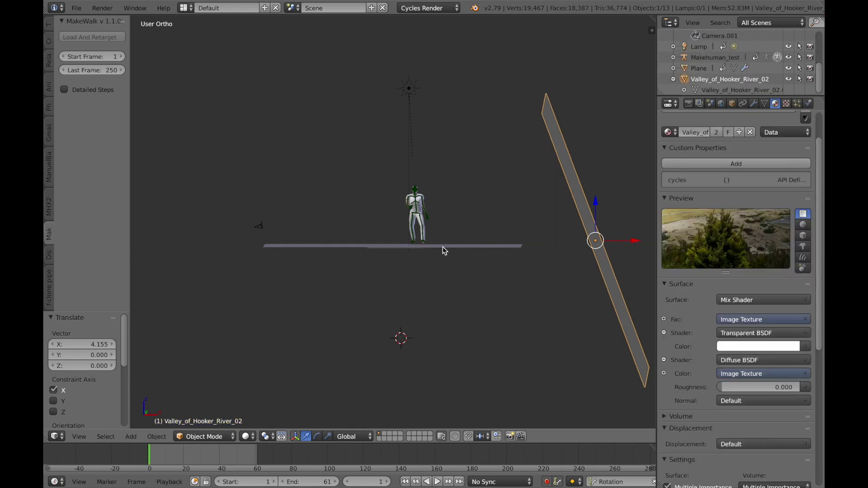
Move the sun lamp about 19.6 units along Y towards the character
{"action": "middle_click_drag", "start_coordinate": [444, 250], "coordinate": [506, 246]}
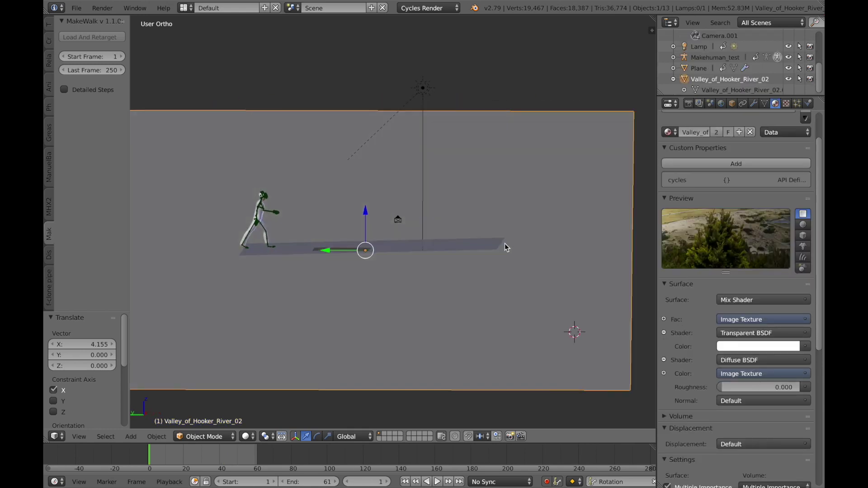
{"action": "right_click", "coordinate": [424, 89]}
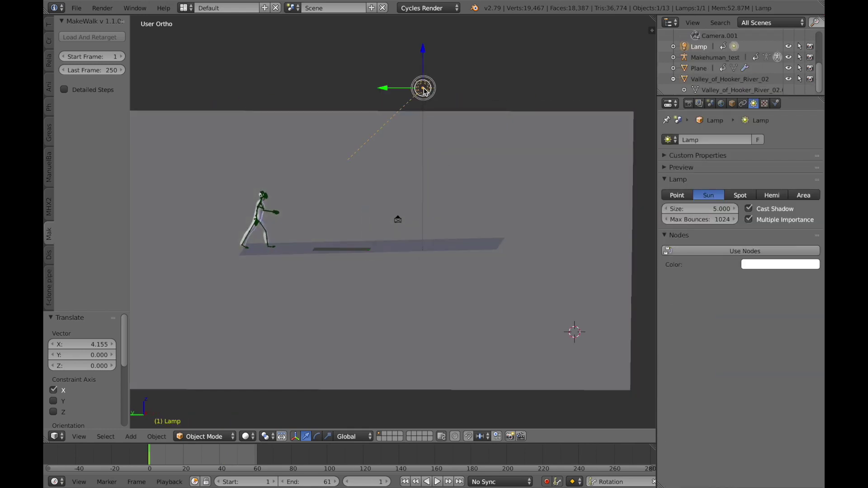
{"action": "left_click_drag", "start_coordinate": [387, 88], "coordinate": [316, 88]}
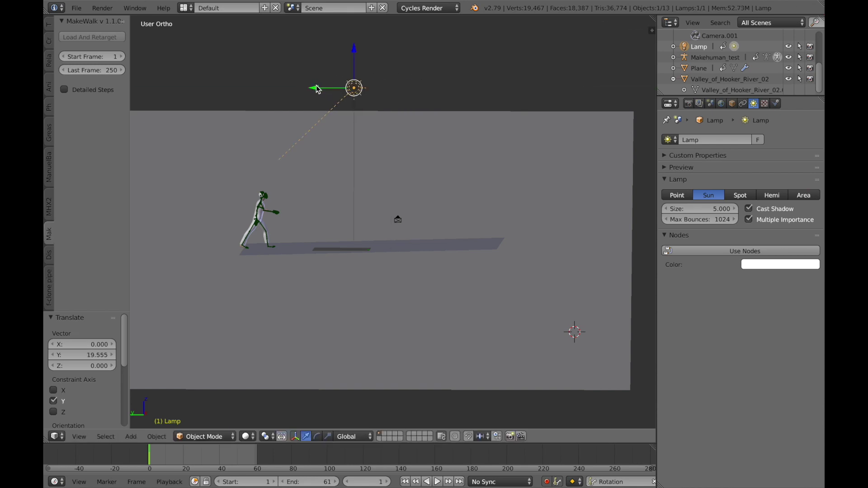
{"action": "middle_click_drag", "start_coordinate": [415, 172], "coordinate": [400, 207]}
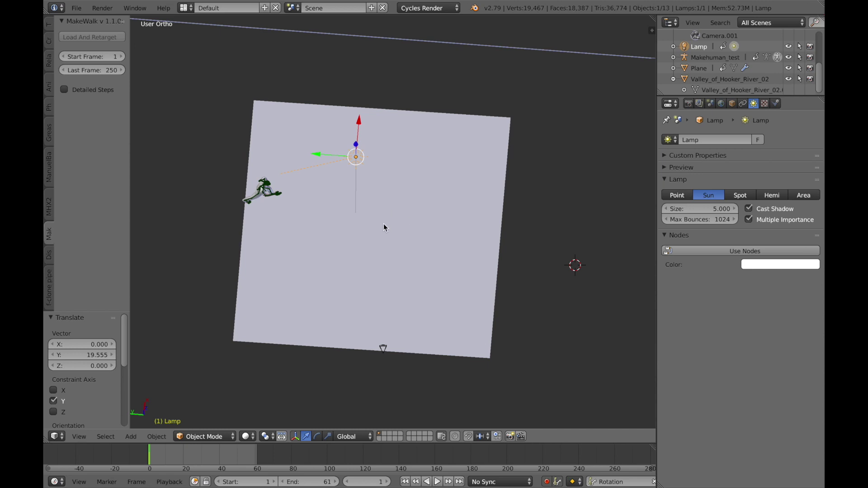
Rotate the sun lamp about 10.9° freely in the overhead view of the floor
{"action": "key", "text": "r"}
{"action": "key", "text": "z"}
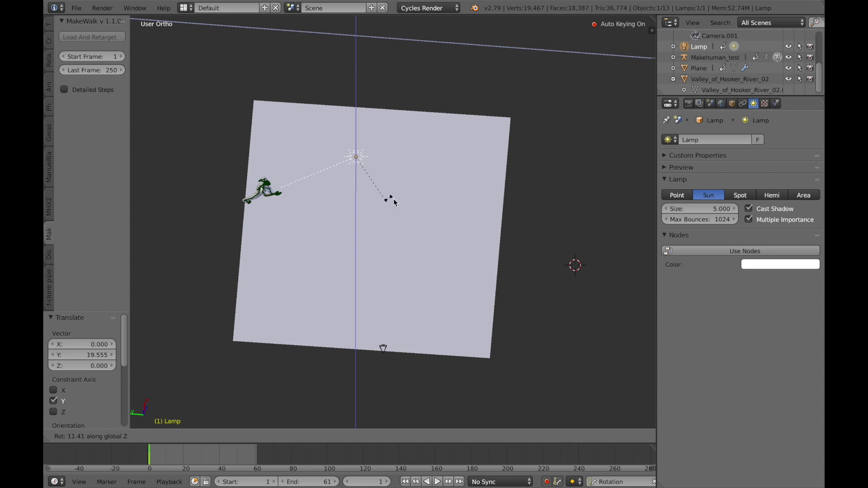
{"action": "key", "text": "z"}
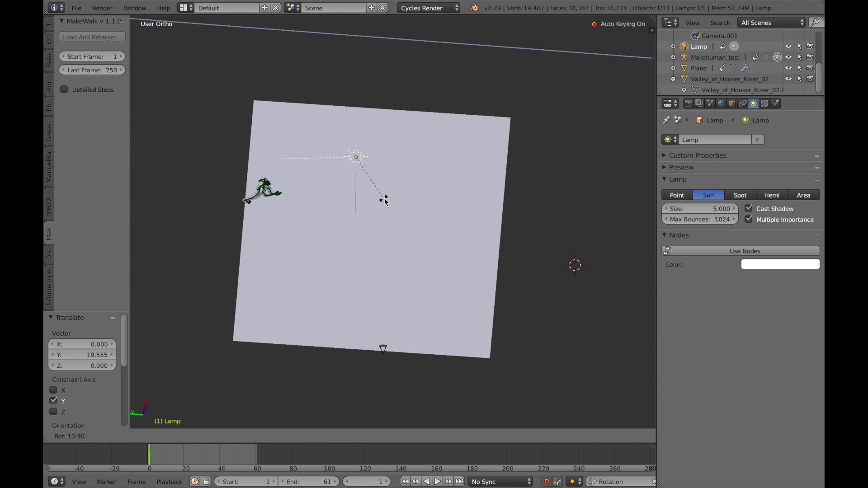
{"action": "left_click", "coordinate": [385, 202]}
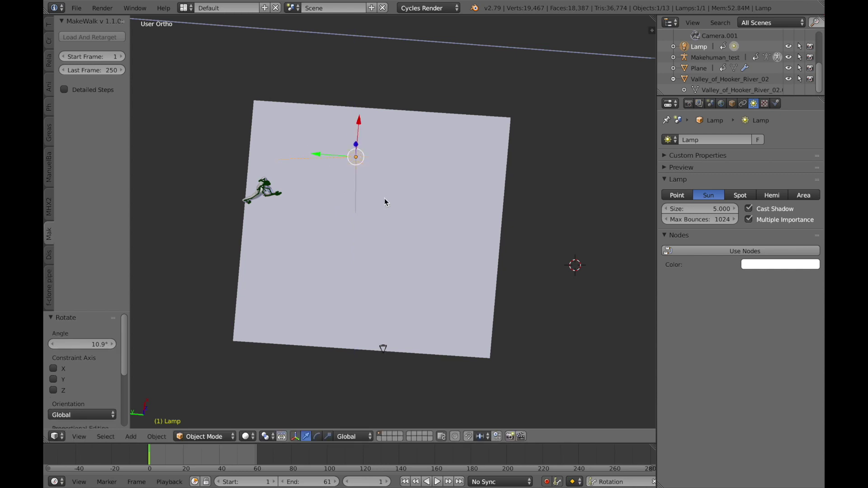
{"action": "key", "text": "r"}
{"action": "key", "text": "y"}
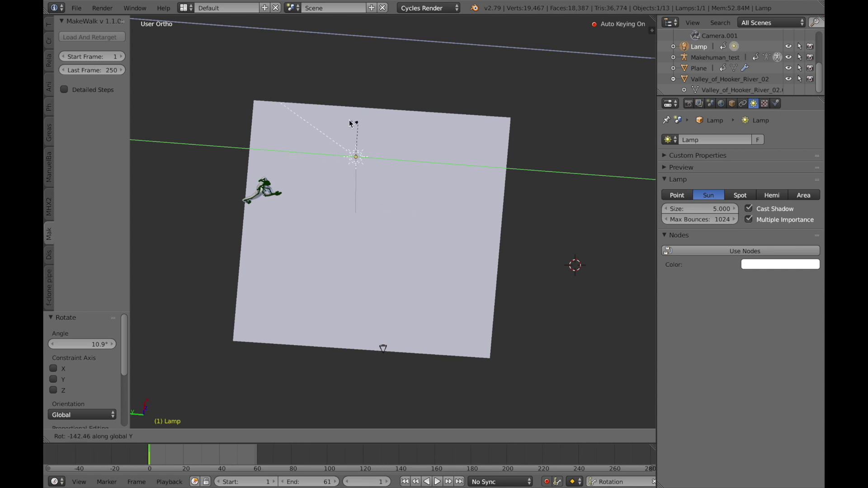
{"action": "key", "text": "Escape"}
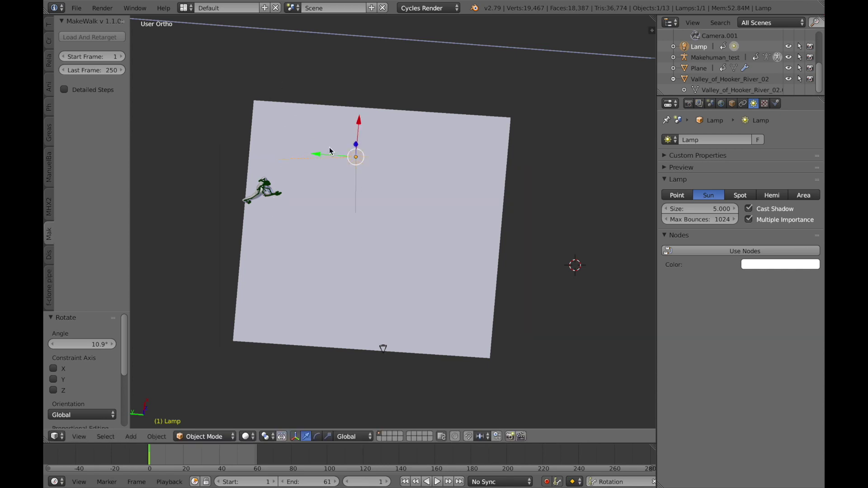
Rotate the sun lamp about -55.1° in a low view facing the backdrop so it shines straight down on the floor
{"action": "middle_click_drag", "start_coordinate": [337, 149], "coordinate": [343, 119]}
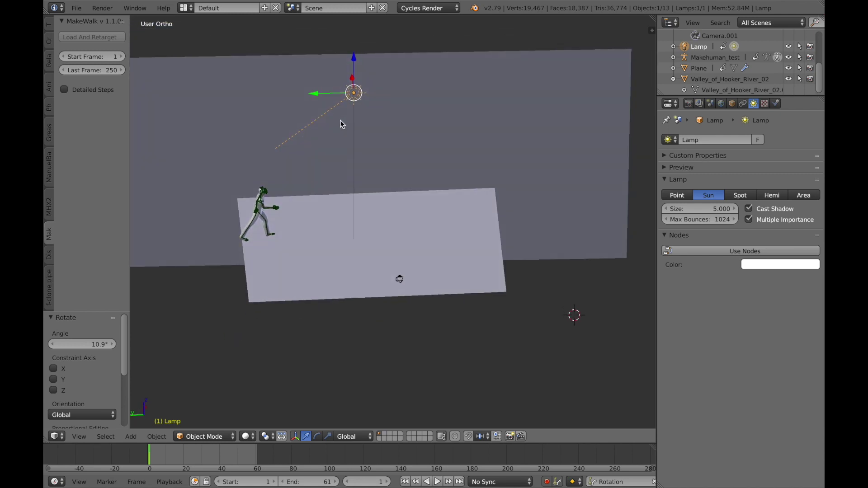
{"action": "key", "text": "r"}
{"action": "left_click", "coordinate": [397, 170]}
{"action": "mouse_move", "coordinate": [396, 166]}
{"action": "middle_mouse_down"}
{"action": "mouse_move", "coordinate": [394, 206]}
{"action": "mouse_move", "coordinate": [392, 164]}
{"action": "middle_mouse_up"}
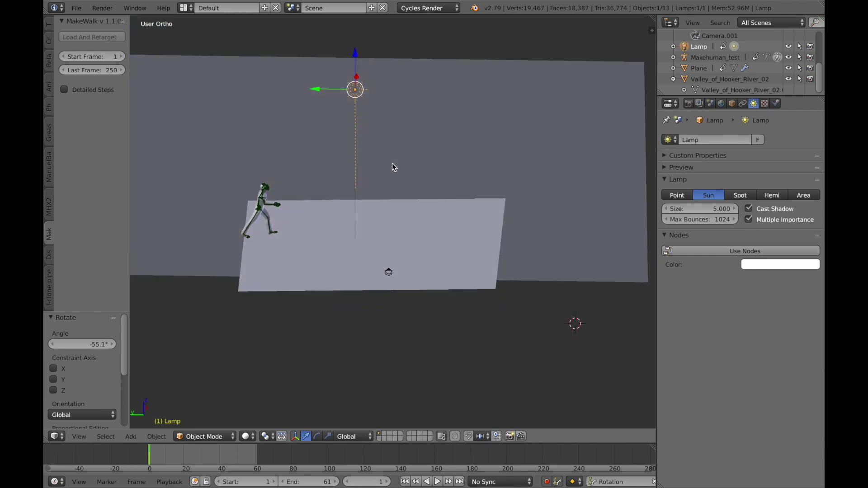
Play the walk through the camera up to frame 46 and rotate the sun lamp about -20.7° there
{"action": "key", "text": "KP_0"}
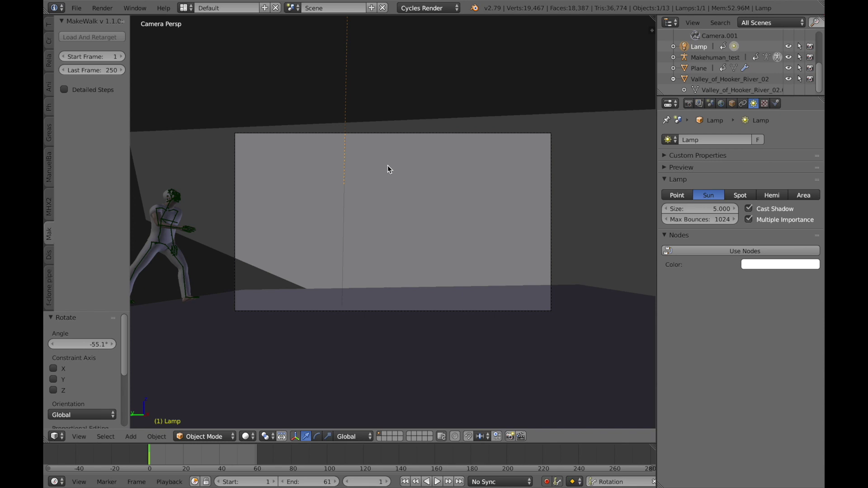
{"action": "key", "text": "alt+a"}
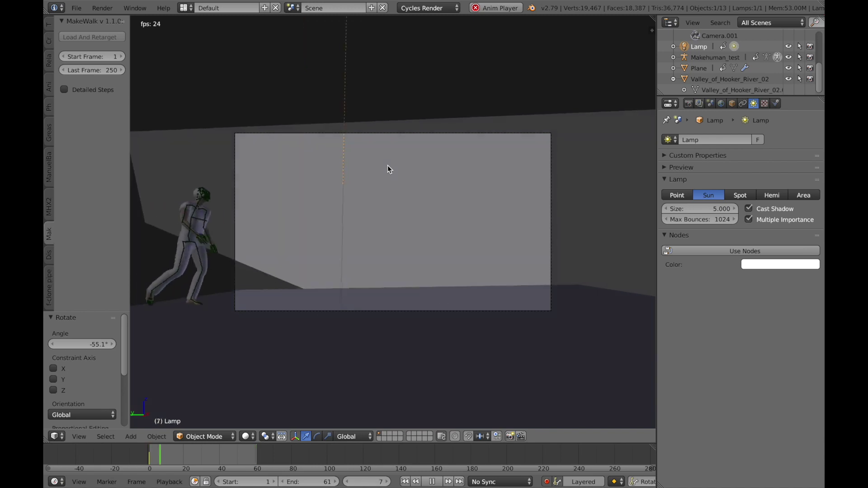
{"action": "key", "text": "alt+a"}
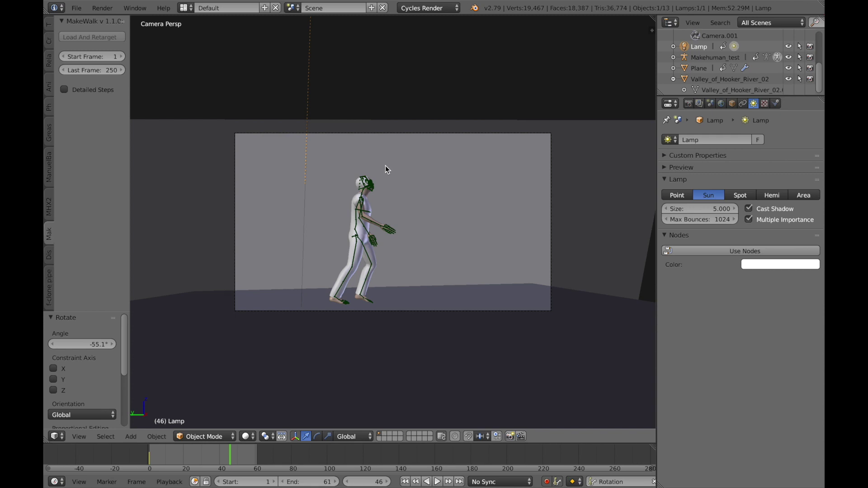
{"action": "key", "text": "r"}
{"action": "left_click", "coordinate": [459, 166]}
Replay the walk through the camera and examine the sun lamp's direction over the frames and from outside the camera
{"action": "key", "text": "alt+a"}
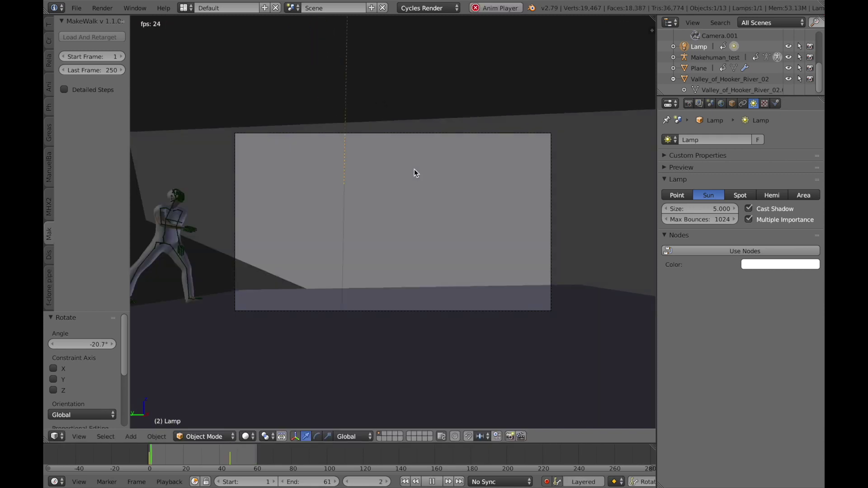
{"action": "key", "text": "alt+a"}
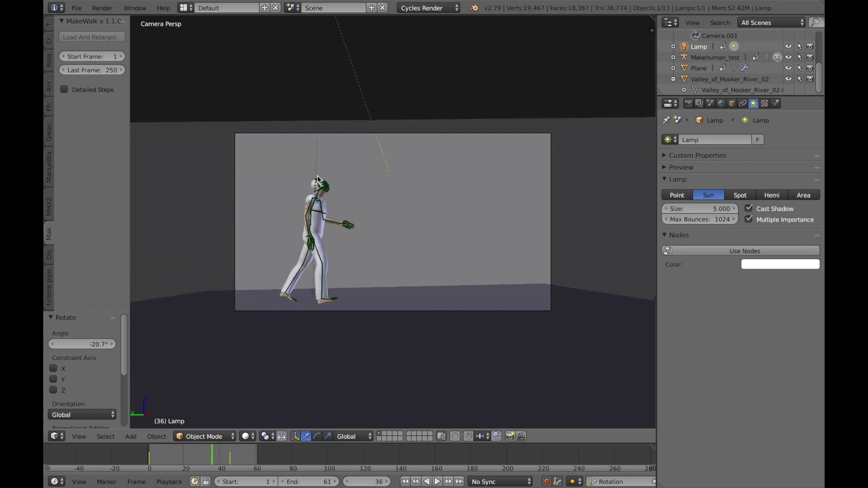
{"action": "key", "text": "KP_0"}
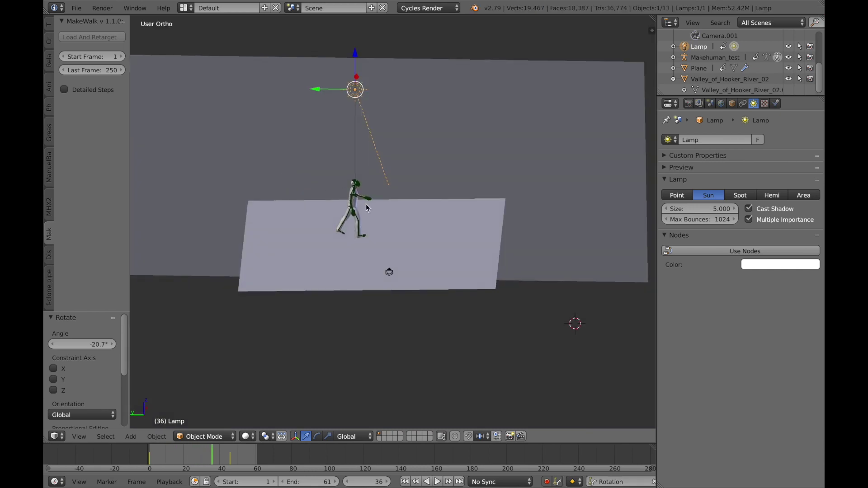
{"action": "mouse_move", "coordinate": [289, 176]}
{"action": "middle_mouse_down"}
{"action": "mouse_move", "coordinate": [304, 194]}
{"action": "mouse_move", "coordinate": [302, 168]}
{"action": "mouse_move", "coordinate": [303, 179]}
{"action": "mouse_move", "coordinate": [307, 171]}
{"action": "mouse_move", "coordinate": [363, 193]}
{"action": "mouse_move", "coordinate": [348, 164]}
{"action": "mouse_move", "coordinate": [311, 163]}
{"action": "mouse_move", "coordinate": [326, 203]}
{"action": "mouse_move", "coordinate": [365, 223]}
{"action": "mouse_move", "coordinate": [362, 245]}
{"action": "mouse_move", "coordinate": [362, 189]}
{"action": "mouse_move", "coordinate": [292, 167]}
{"action": "mouse_move", "coordinate": [291, 176]}
{"action": "mouse_move", "coordinate": [305, 177]}
{"action": "middle_mouse_up"}
{"action": "key", "text": "KP_5"}
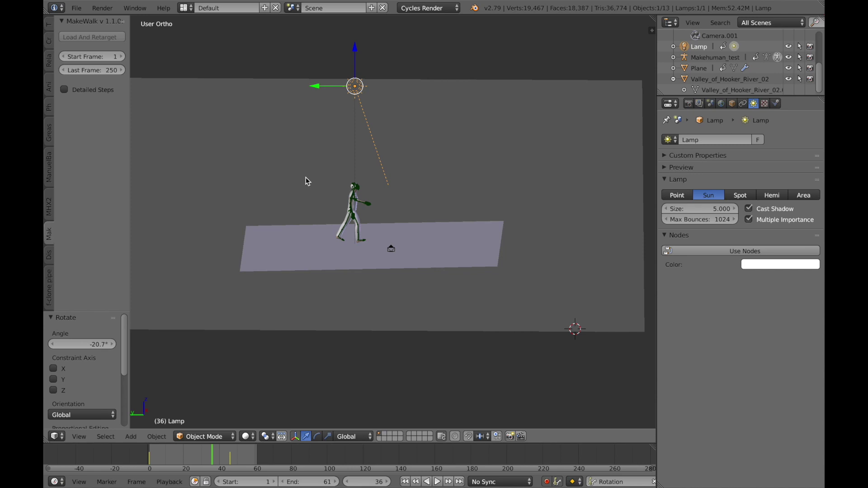
{"action": "key", "text": "KP_0"}
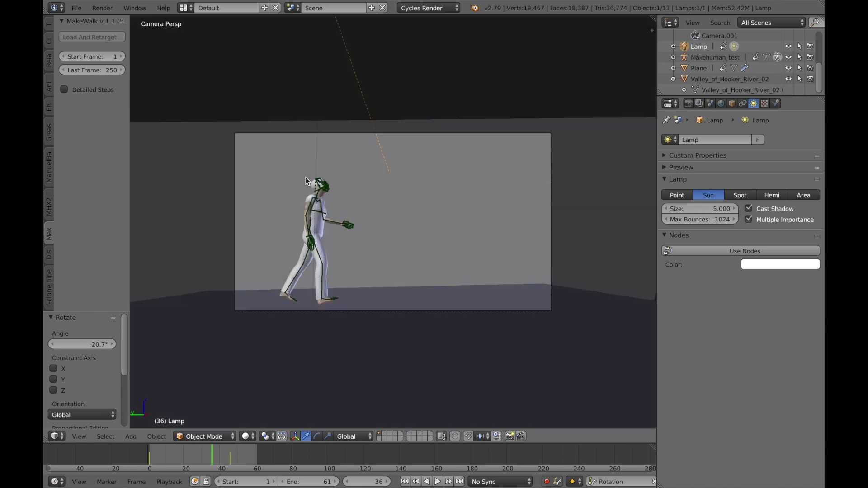
{"action": "key", "text": "alt+a"}
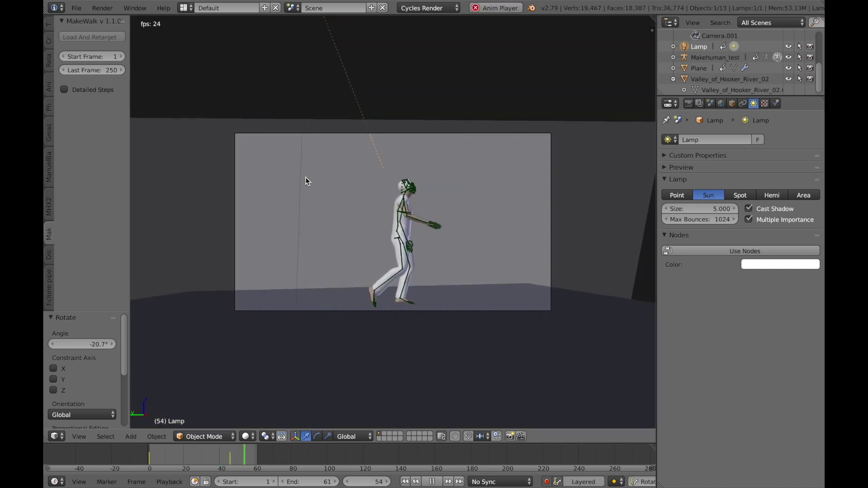
{"action": "key", "text": "alt+a"}
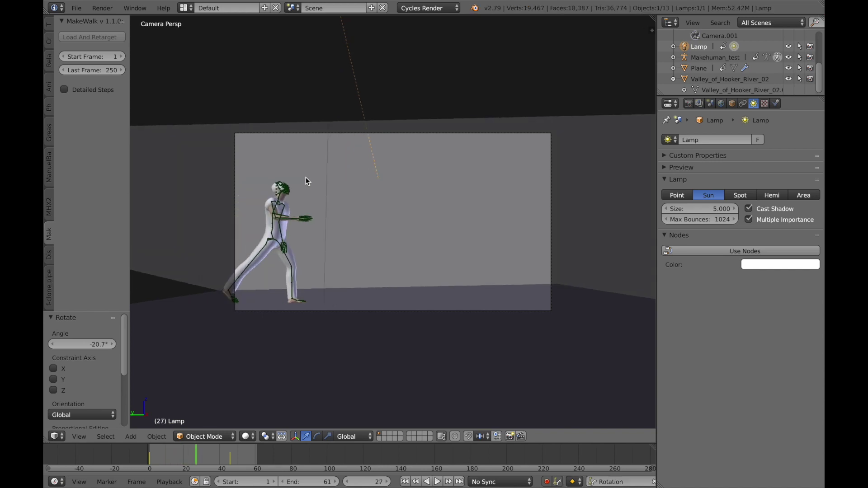
{"action": "key", "text": "alt+a"}
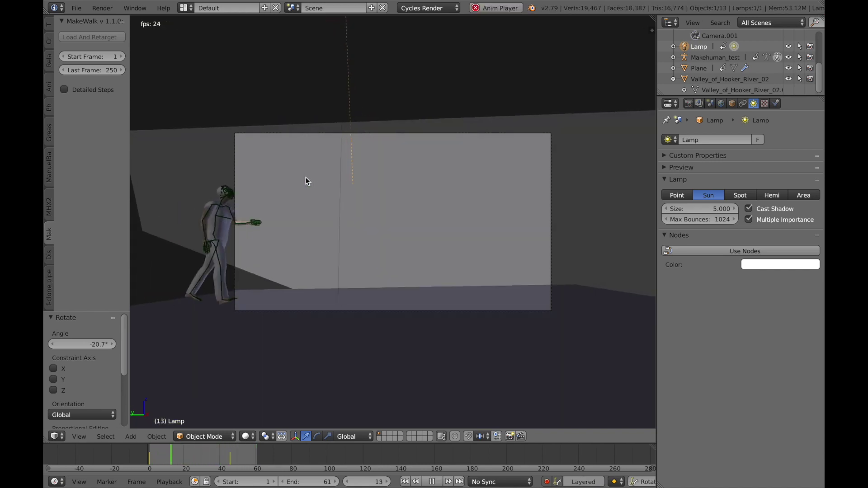
{"action": "key", "text": "alt+a"}
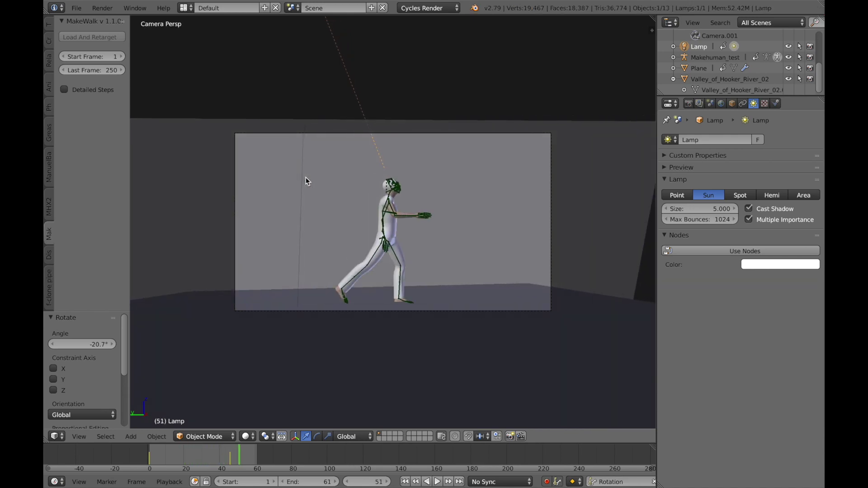
Clear the sun lamp's animation data and replay the walk to check that the lamp holds its direction
{"action": "left_click", "coordinate": [673, 46]}
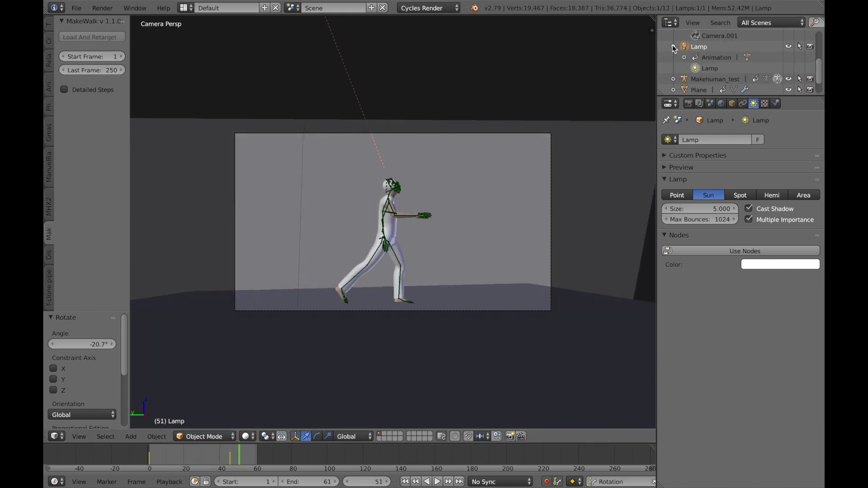
{"action": "right_click", "coordinate": [709, 57]}
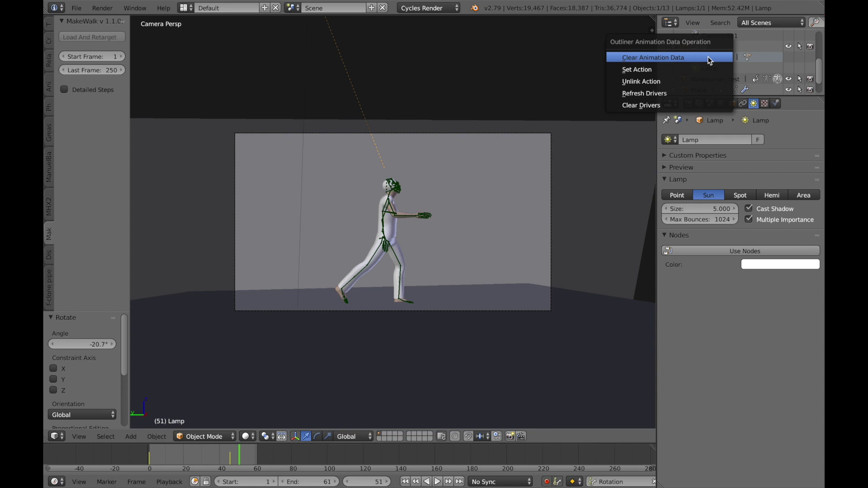
{"action": "left_click", "coordinate": [685, 57]}
{"action": "key", "text": "alt+a"}
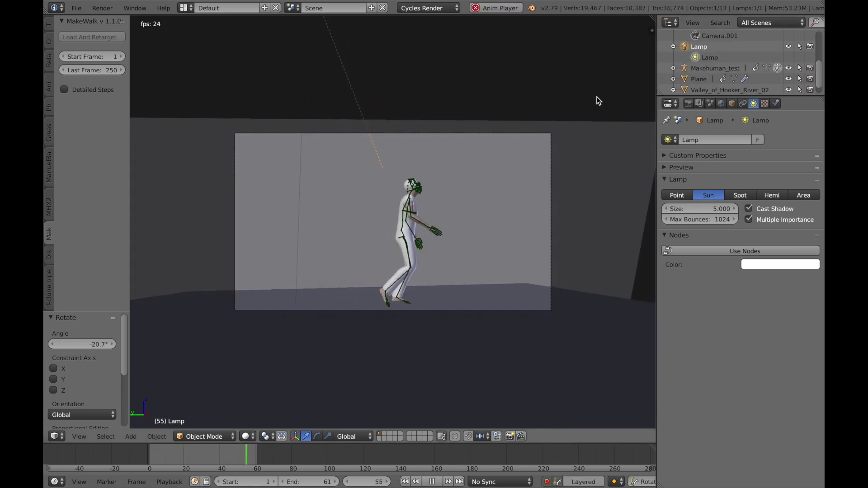
{"action": "key", "text": "alt+a"}
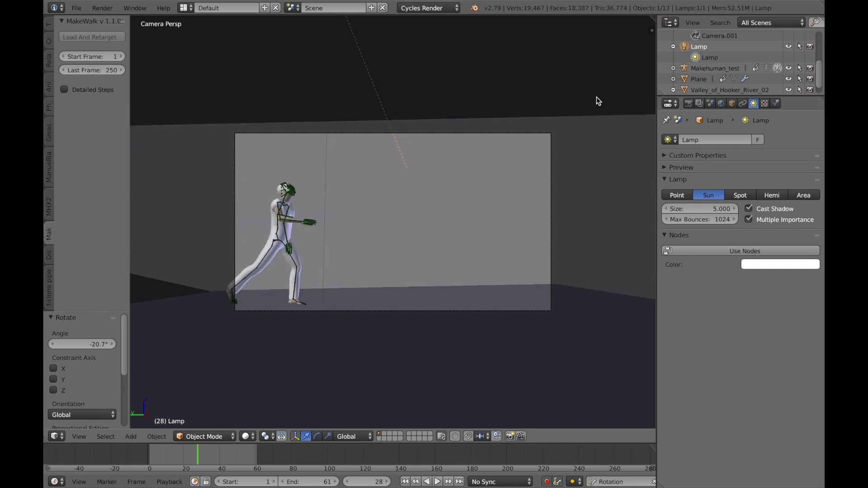
Clear the camera's animation data and replay the walk through the static camera
{"action": "scroll", "coordinate": [710, 76], "scroll_direction": "up", "scroll_amount": 2}
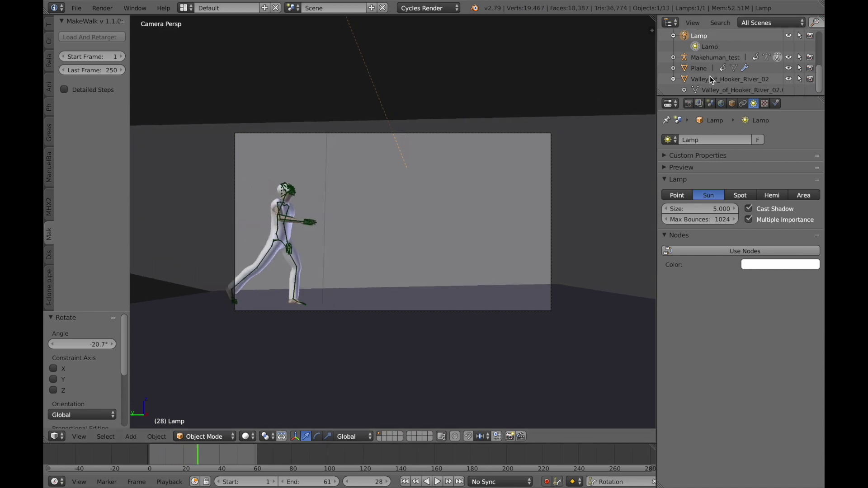
{"action": "scroll", "coordinate": [706, 50], "scroll_direction": "up", "scroll_amount": 2}
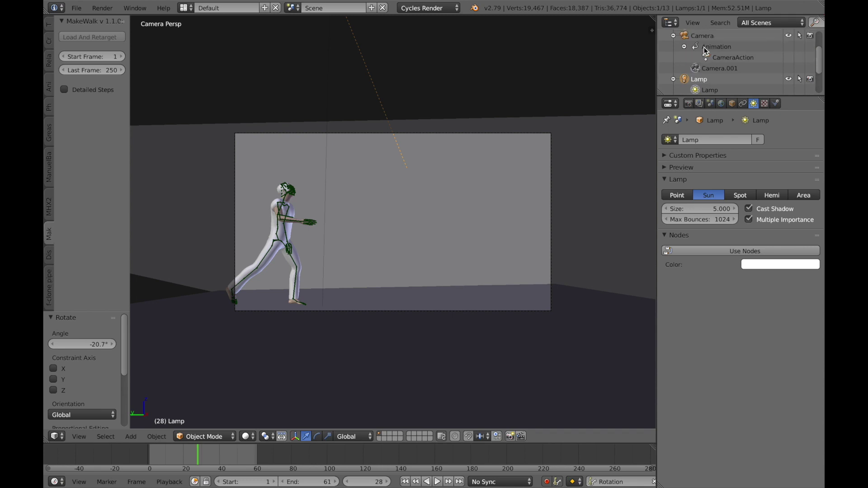
{"action": "left_click", "coordinate": [712, 58]}
{"action": "right_click", "coordinate": [712, 57]}
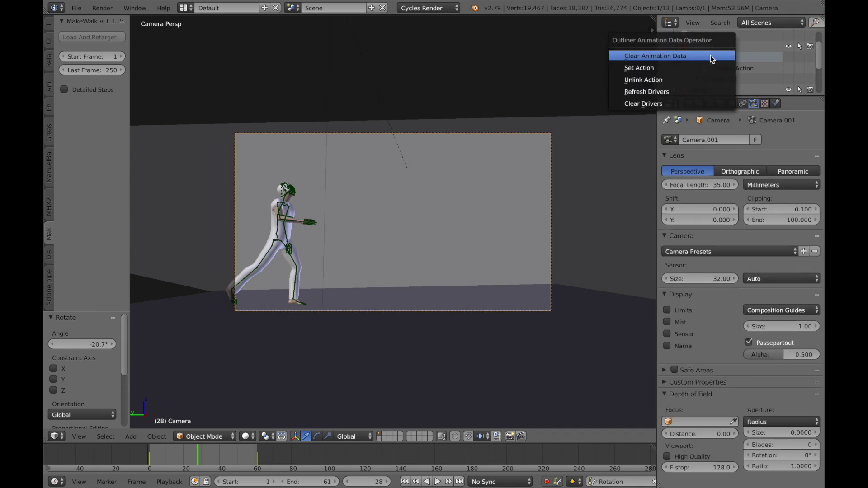
{"action": "left_click", "coordinate": [689, 59]}
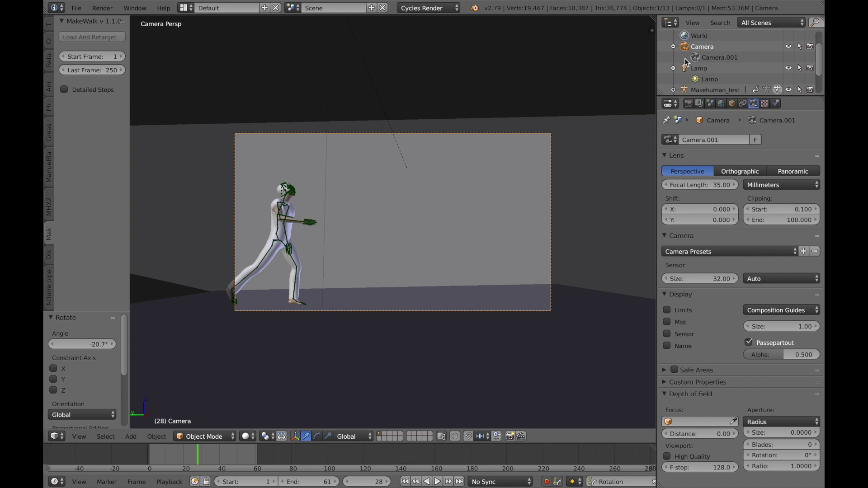
{"action": "key", "text": "alt+a"}
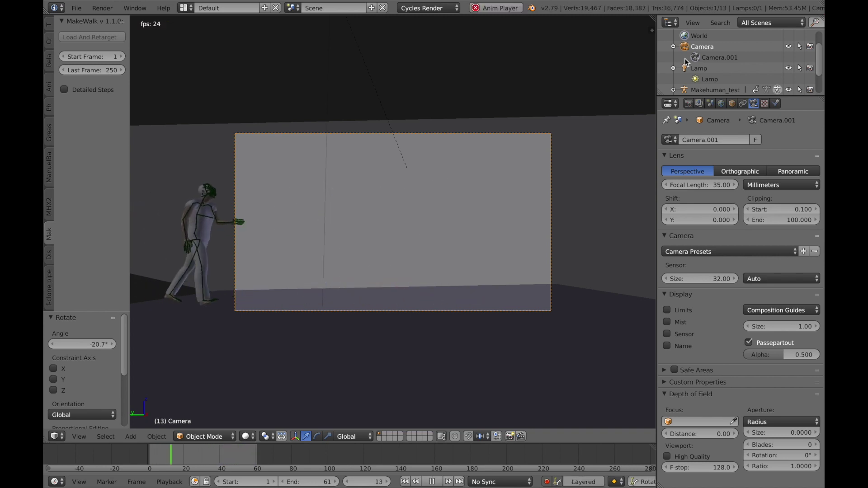
{"action": "key", "text": "alt+a"}
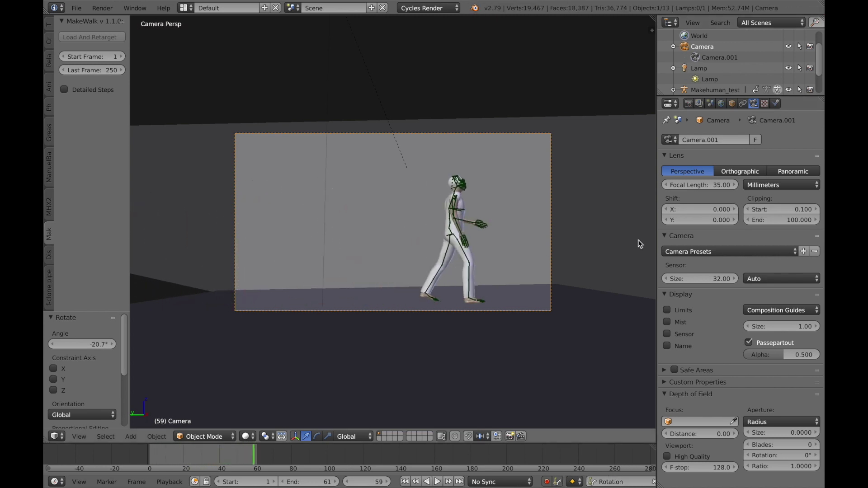
Go to frame 1 and key a camera rotation of about 0.585° around the global Z axis with auto keying
{"action": "left_click", "coordinate": [407, 482]}
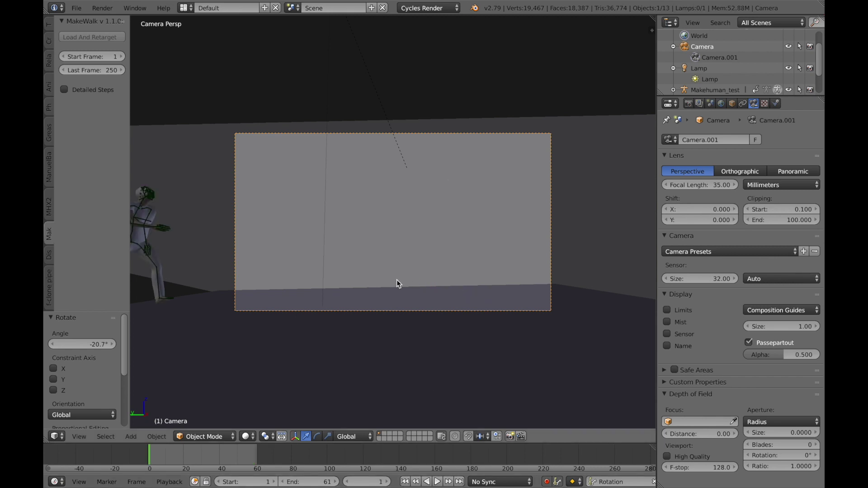
{"action": "key", "text": "r"}
{"action": "key", "text": "z"}
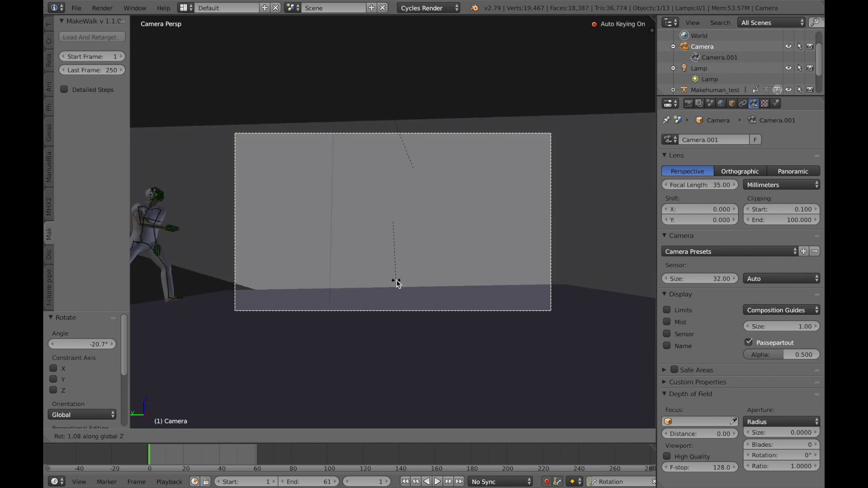
{"action": "left_click", "coordinate": [397, 280]}
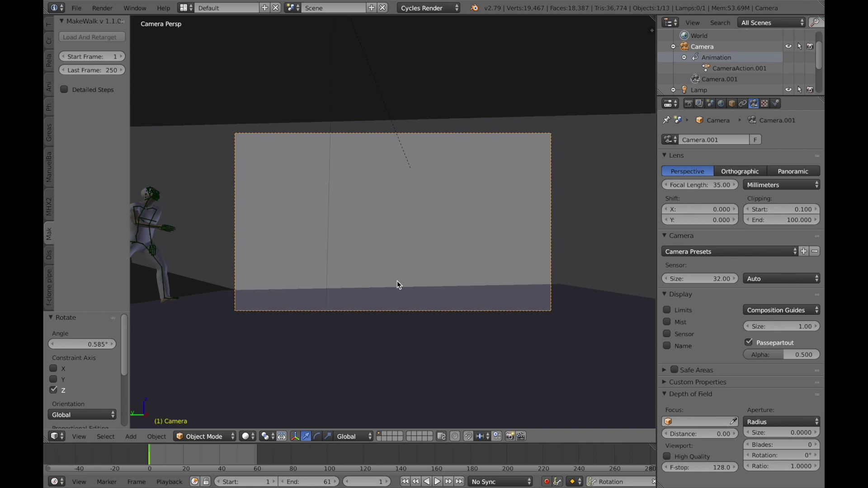
{"action": "left_click", "coordinate": [547, 482]}
{"action": "left_click", "coordinate": [547, 482]}
Play the walk to frame 60 and key a camera rotation of about -7.33° around the global Z axis there
{"action": "key", "text": "alt+a"}
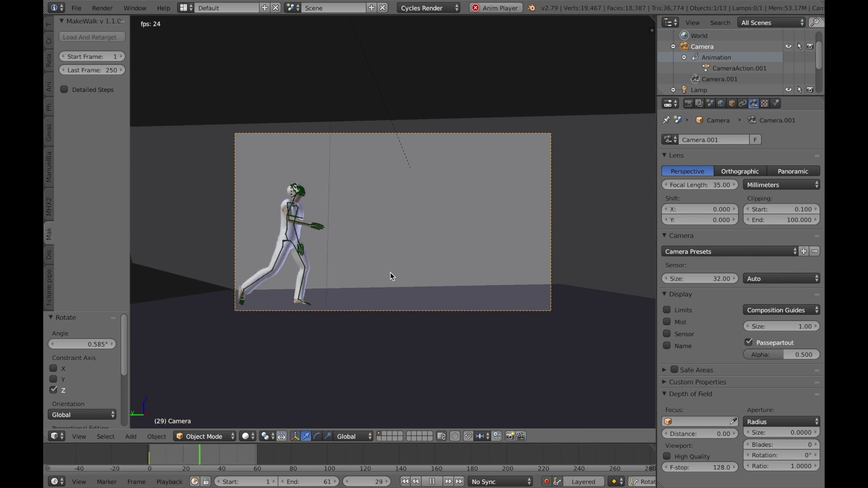
{"action": "key", "text": "alt+a"}
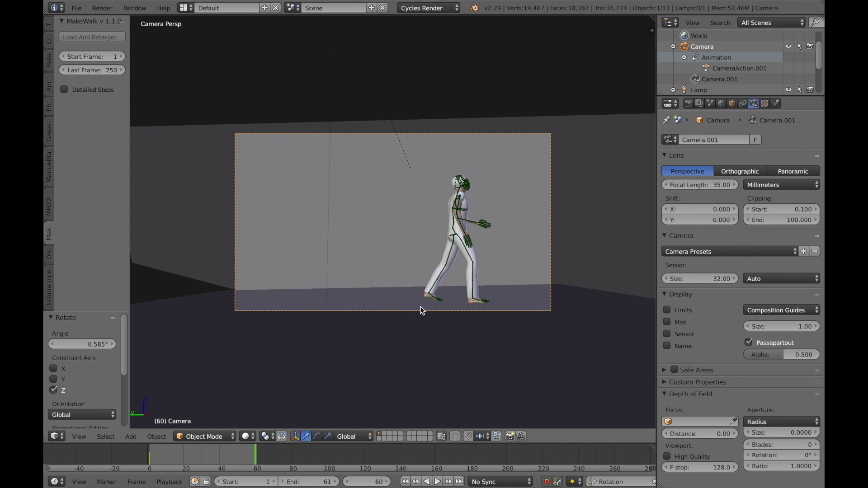
{"action": "key", "text": "r"}
{"action": "key", "text": "z"}
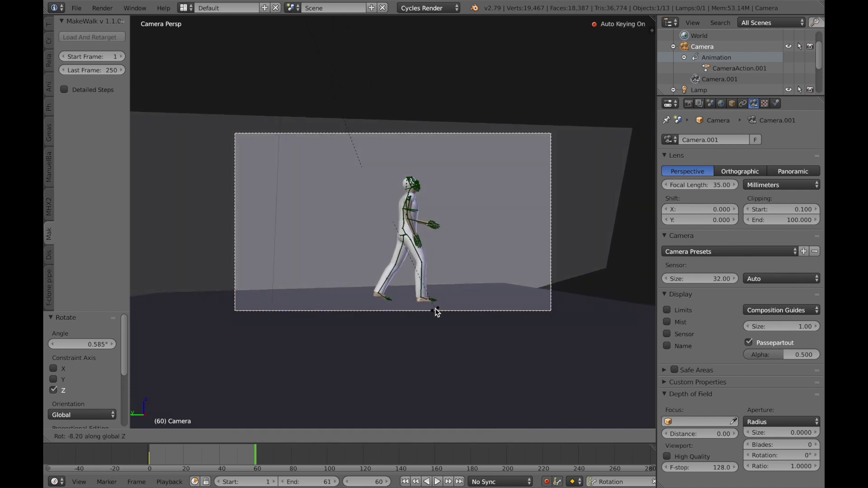
{"action": "left_click", "coordinate": [435, 312]}
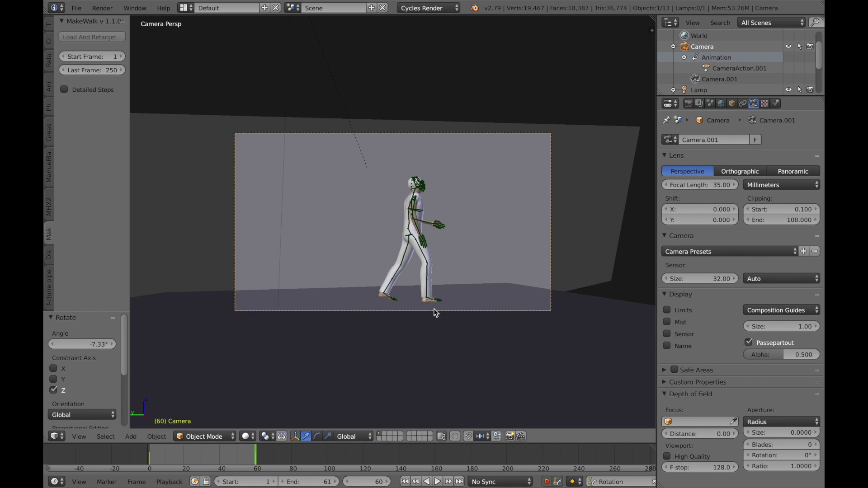
Replay the walk with the new camera pan, stop at frame 43 and render that frame
{"action": "key", "text": "alt+a"}
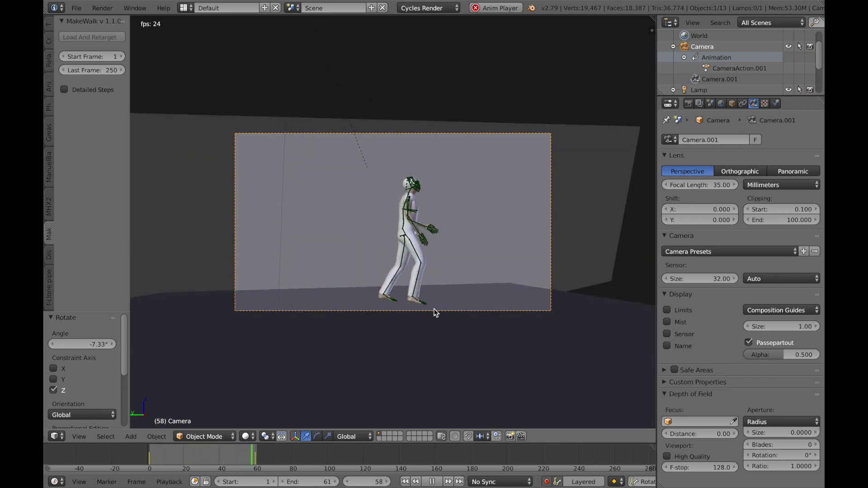
{"action": "key", "text": "alt+a"}
{"action": "key", "text": "alt+a"}
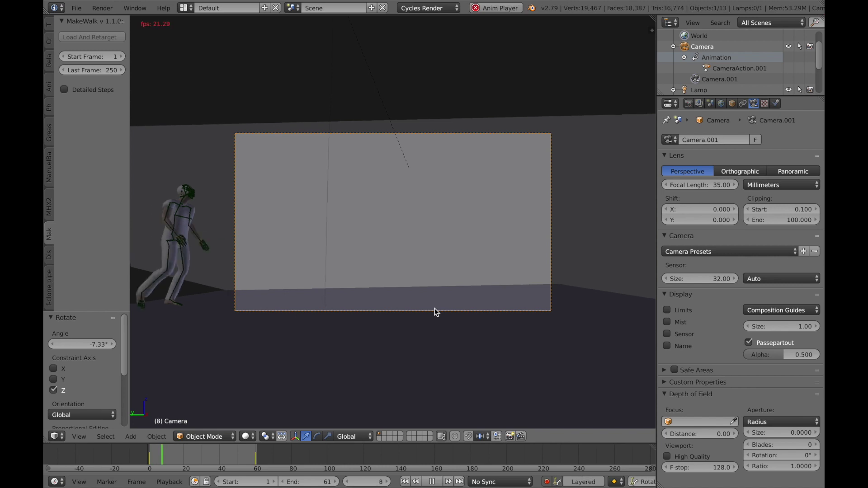
{"action": "key", "text": "alt+a"}
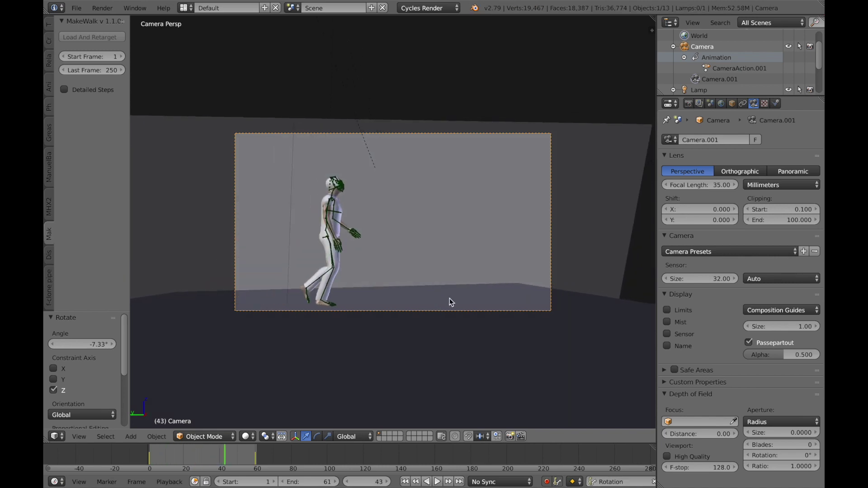
{"action": "left_click", "coordinate": [689, 104]}
{"action": "left_click", "coordinate": [686, 150]}
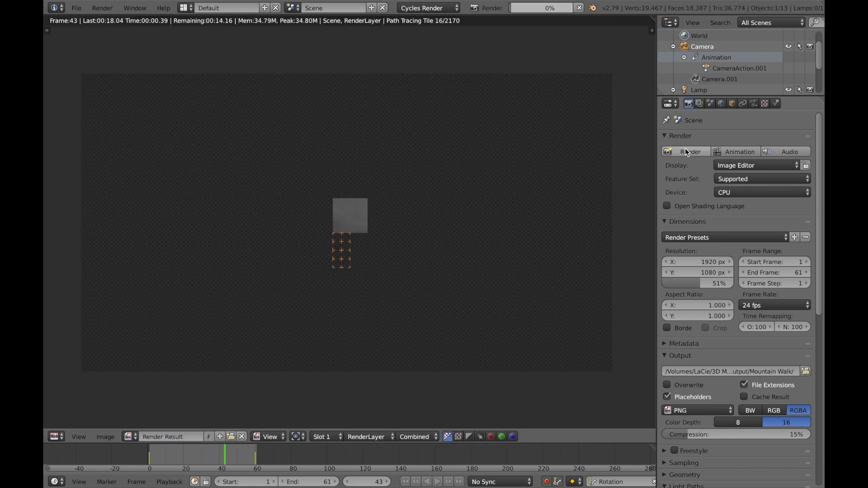